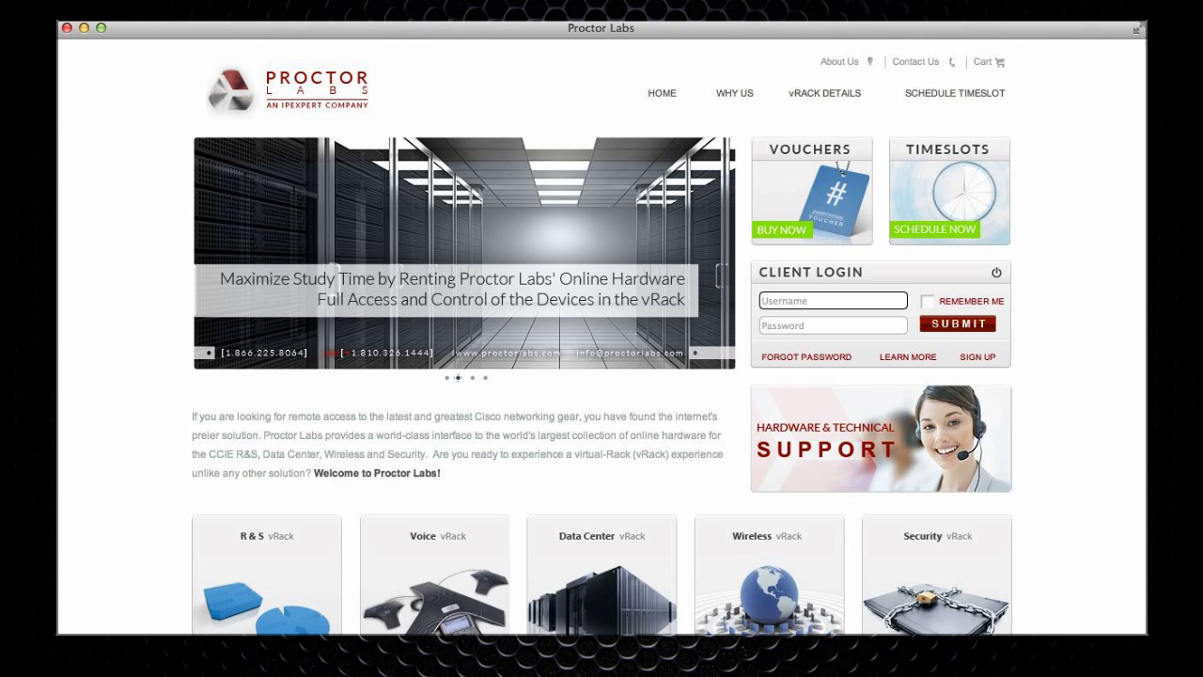
Step: Log in to the client account with the account username and password
{"action": "scroll", "coordinate": [95, 112], "scroll_direction": "down", "scroll_amount": 3}
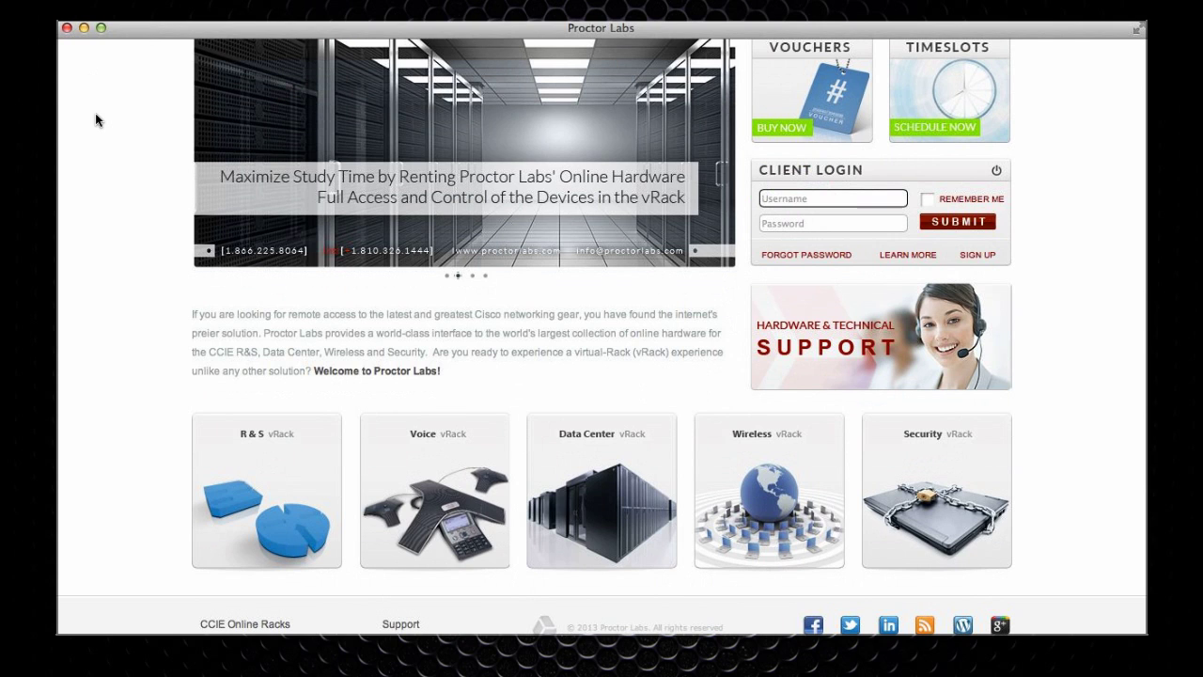
{"action": "scroll", "coordinate": [109, 121], "scroll_direction": "up", "scroll_amount": 3}
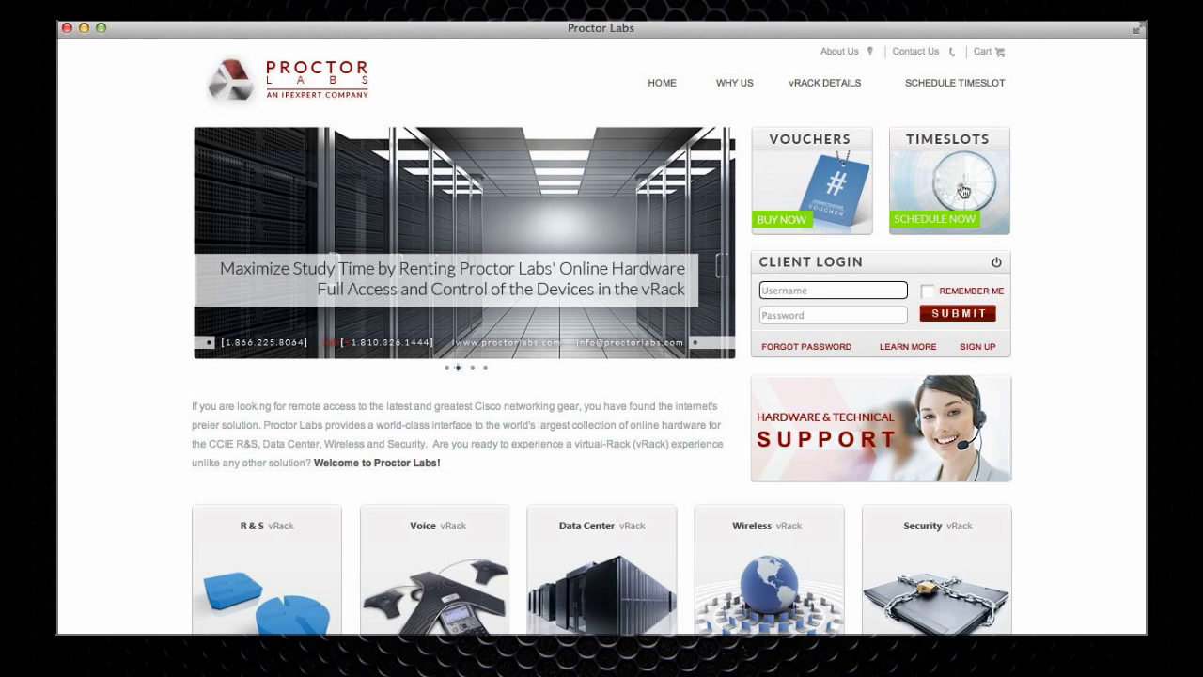
{"action": "left_click", "coordinate": [834, 292]}
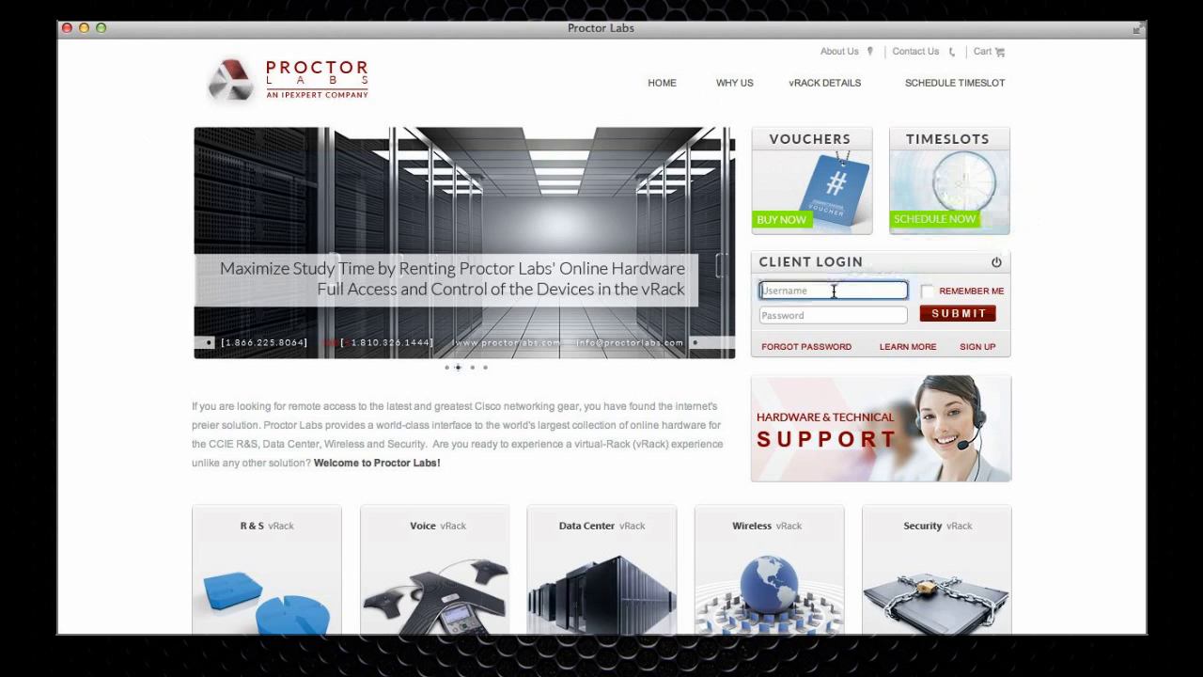
{"action": "type", "text": "markom"}
{"action": "key", "text": "Tab"}
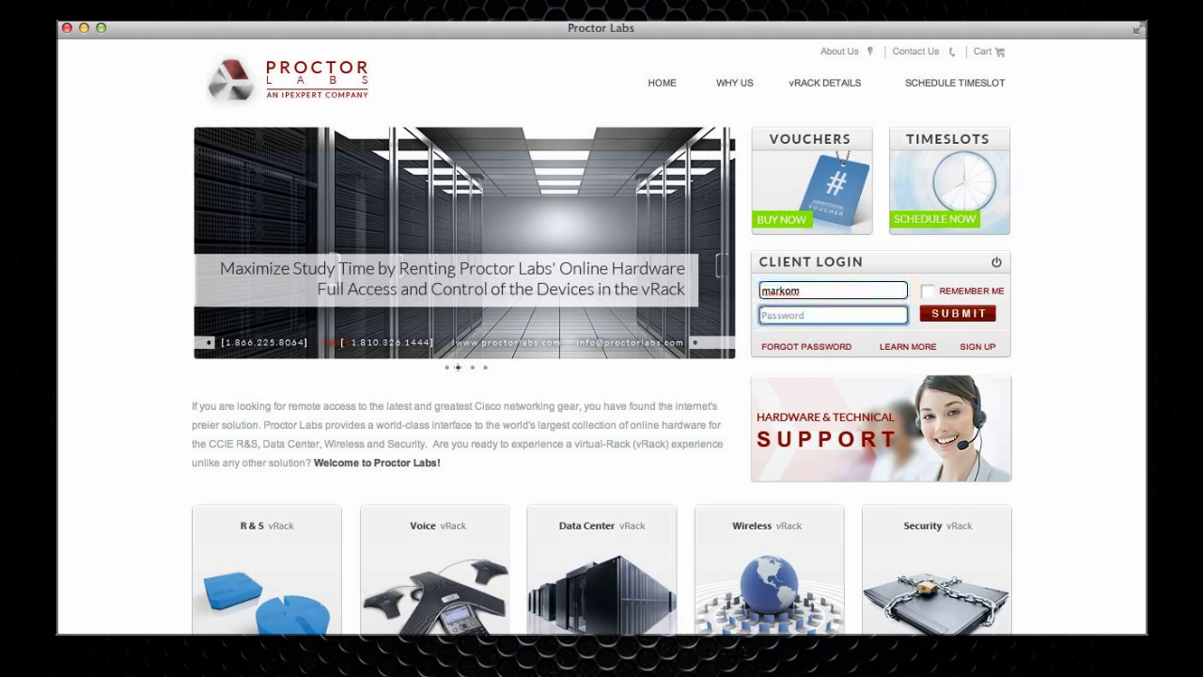
{"action": "type", "text": "********"}
{"action": "left_click", "coordinate": [957, 313]}
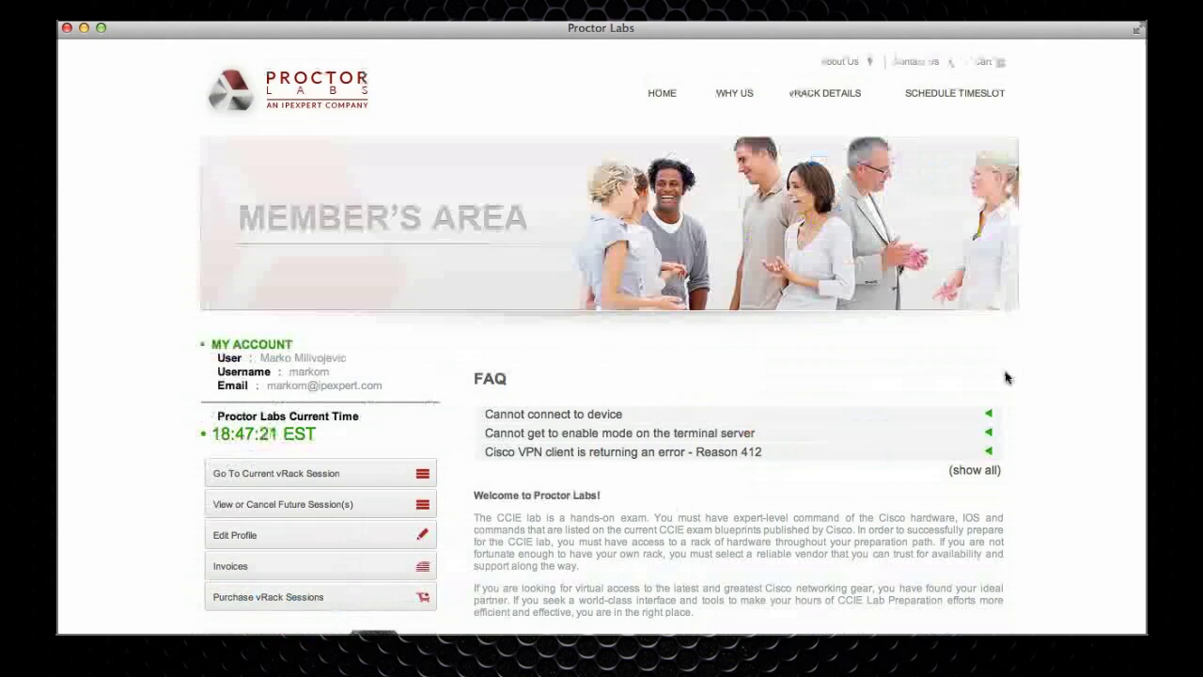
Step: Open the current vRack session, agree to the conditions of use, and continue past the VPN instructions to the session
{"action": "scroll", "coordinate": [1005, 377], "scroll_direction": "down", "scroll_amount": 3}
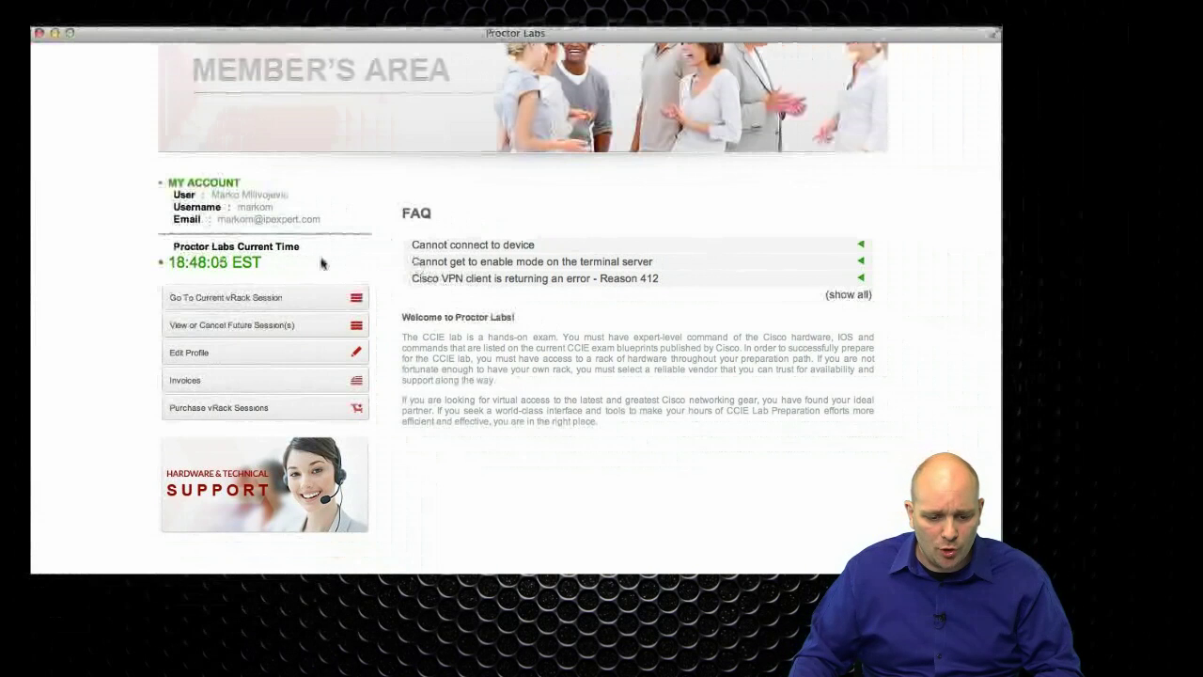
{"action": "left_click", "coordinate": [245, 305]}
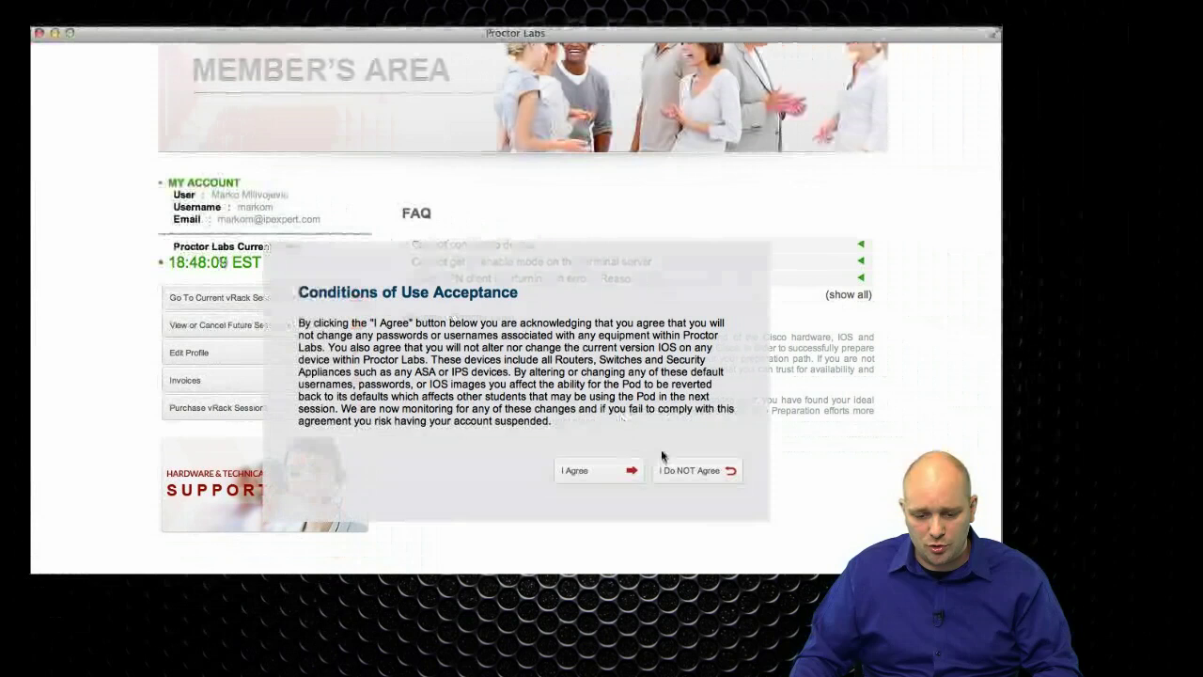
{"action": "left_click", "coordinate": [580, 474]}
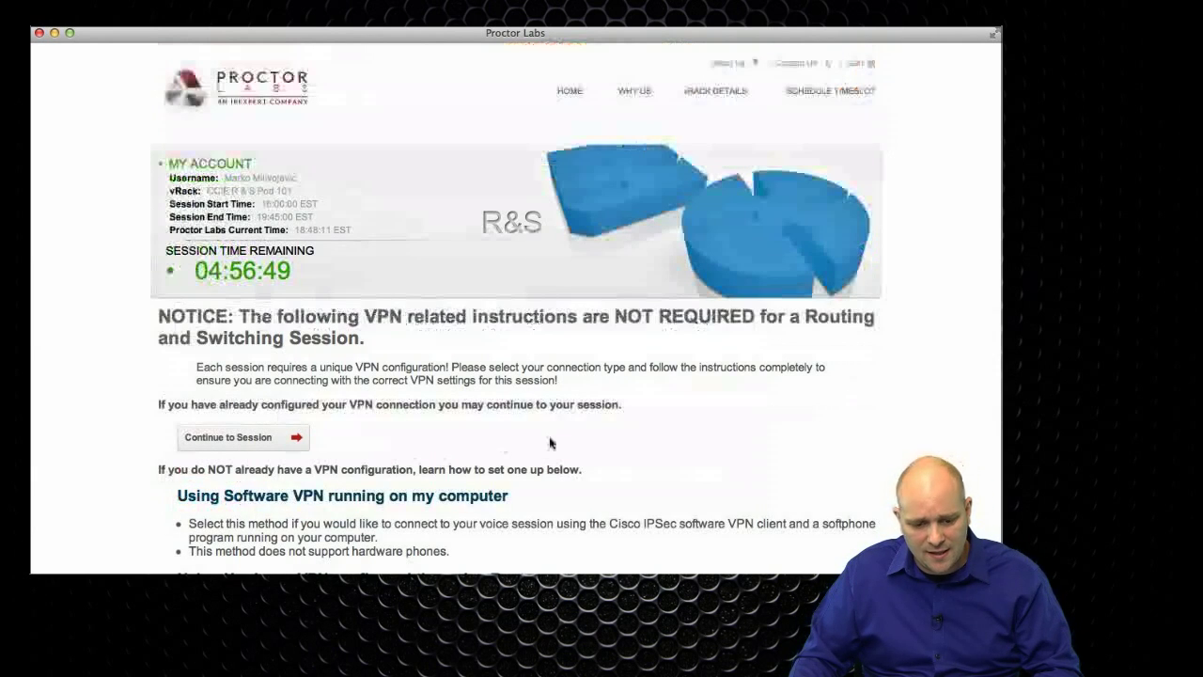
{"action": "left_click", "coordinate": [271, 438]}
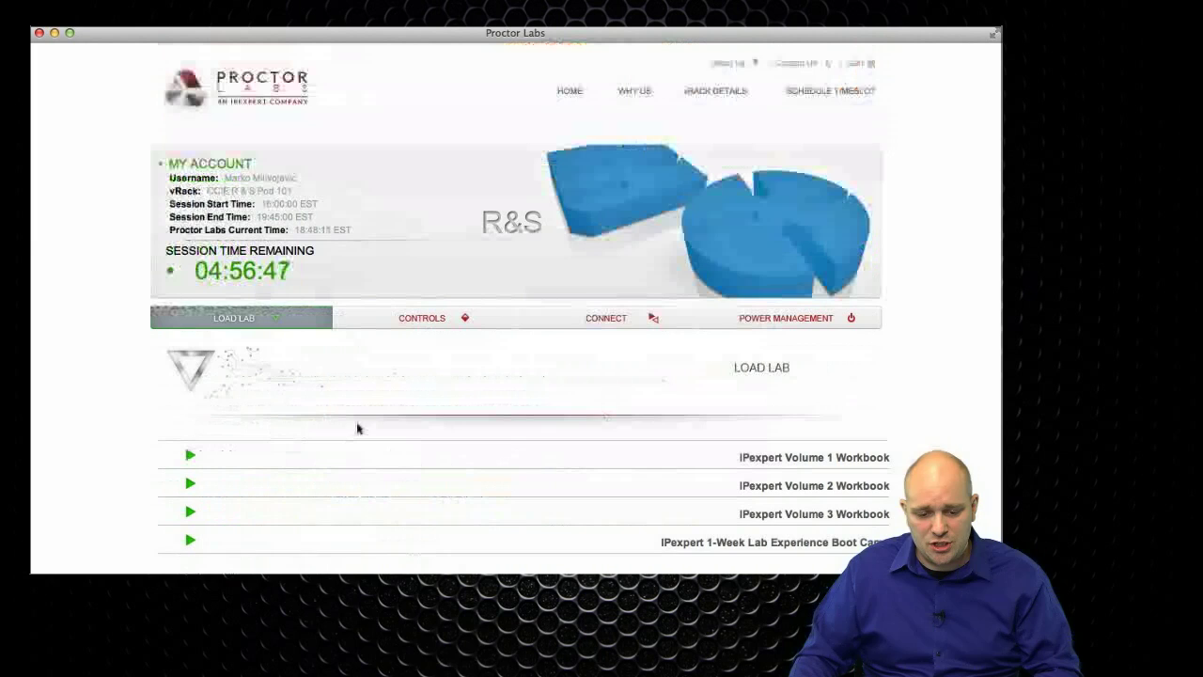
Step: Check the session time remaining in the account summary
{"action": "scroll", "coordinate": [375, 422], "scroll_direction": "down", "scroll_amount": 1}
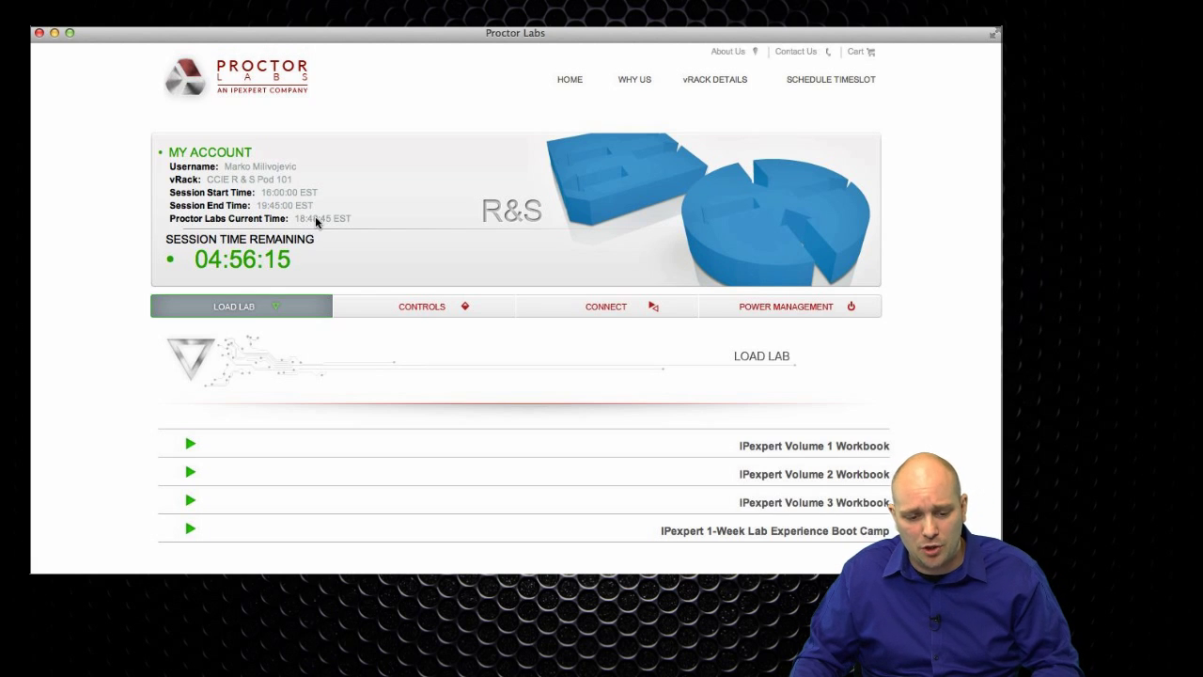
{"action": "triple_click", "coordinate": [284, 263]}
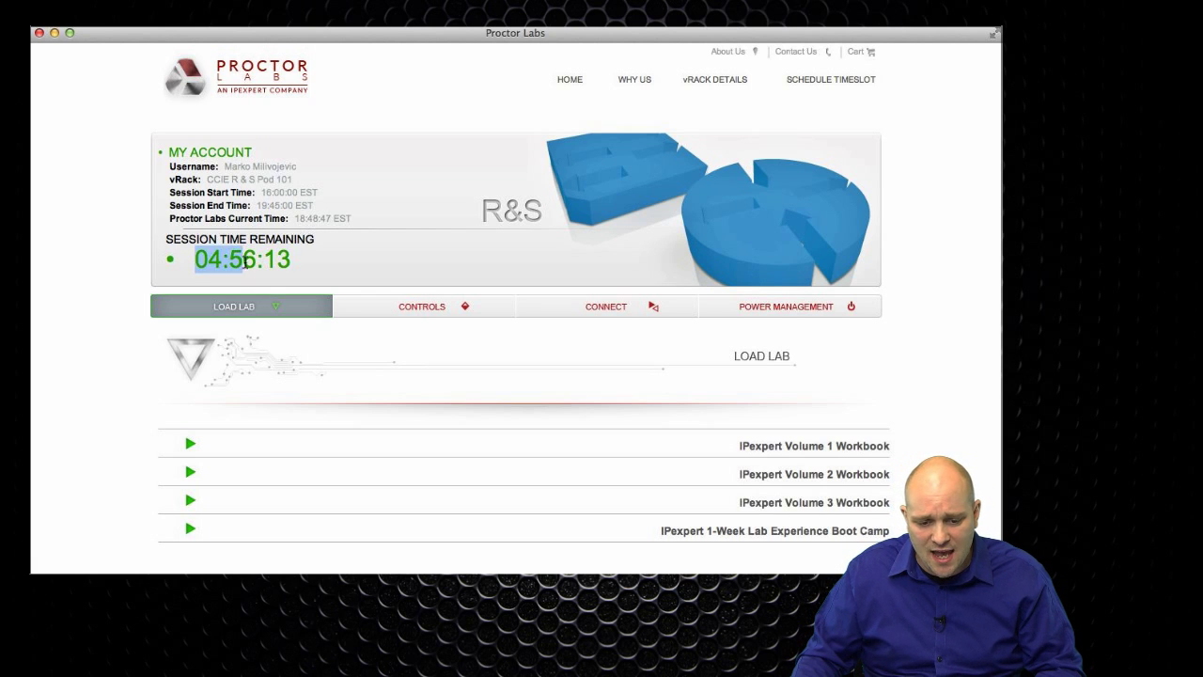
{"action": "left_click", "coordinate": [372, 268]}
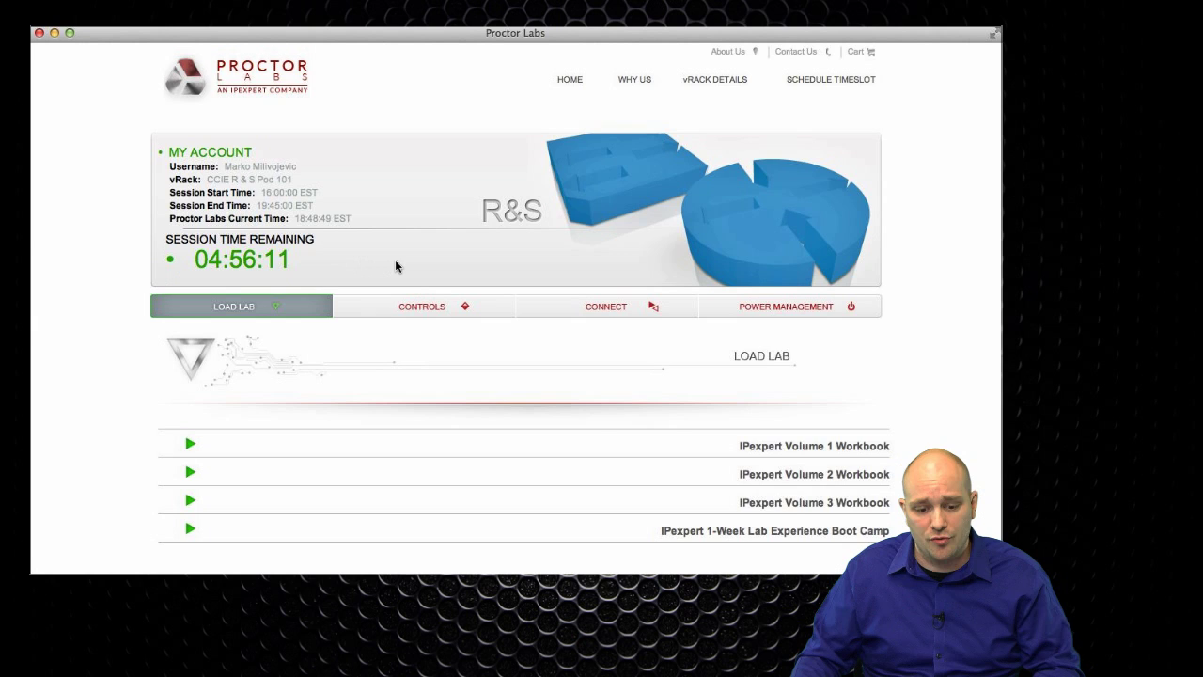
Step: Expand the IPexpert Volume 3 Workbook and look through its configuration and troubleshooting labs
{"action": "scroll", "coordinate": [395, 263], "scroll_direction": "down", "scroll_amount": 2}
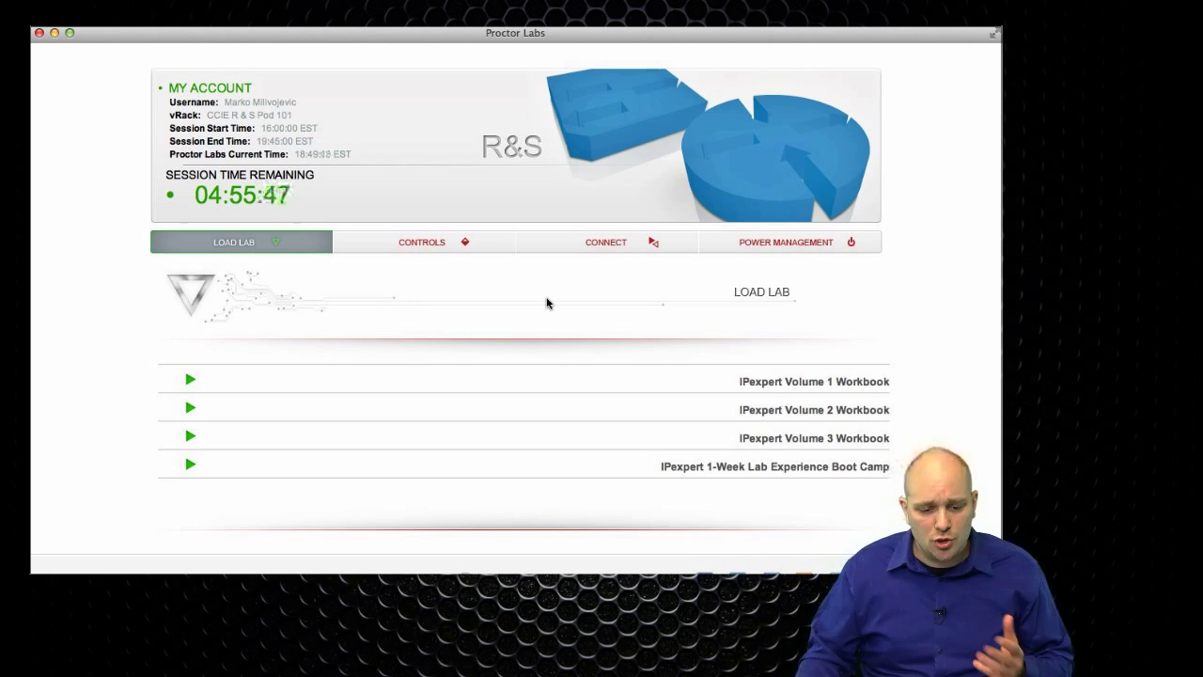
{"action": "left_click", "coordinate": [190, 435]}
{"action": "scroll", "coordinate": [349, 410], "scroll_direction": "down", "scroll_amount": 3}
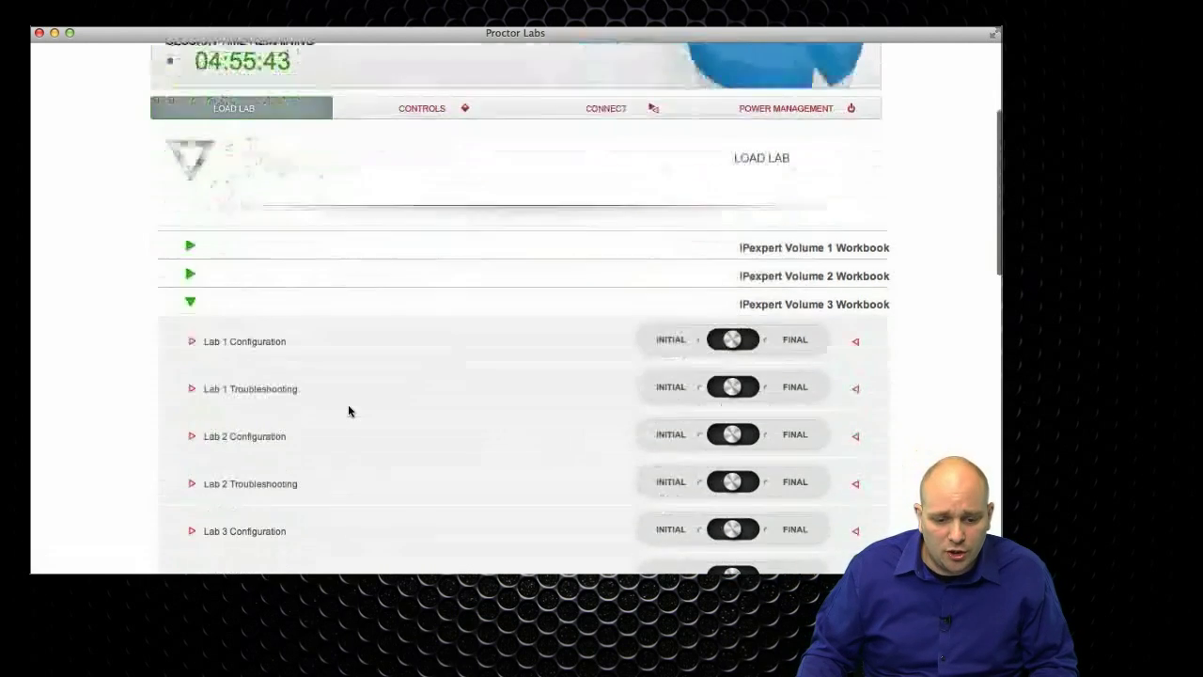
{"action": "scroll", "coordinate": [348, 411], "scroll_direction": "down", "scroll_amount": 5}
{"action": "scroll", "coordinate": [346, 409], "scroll_direction": "down", "scroll_amount": 2}
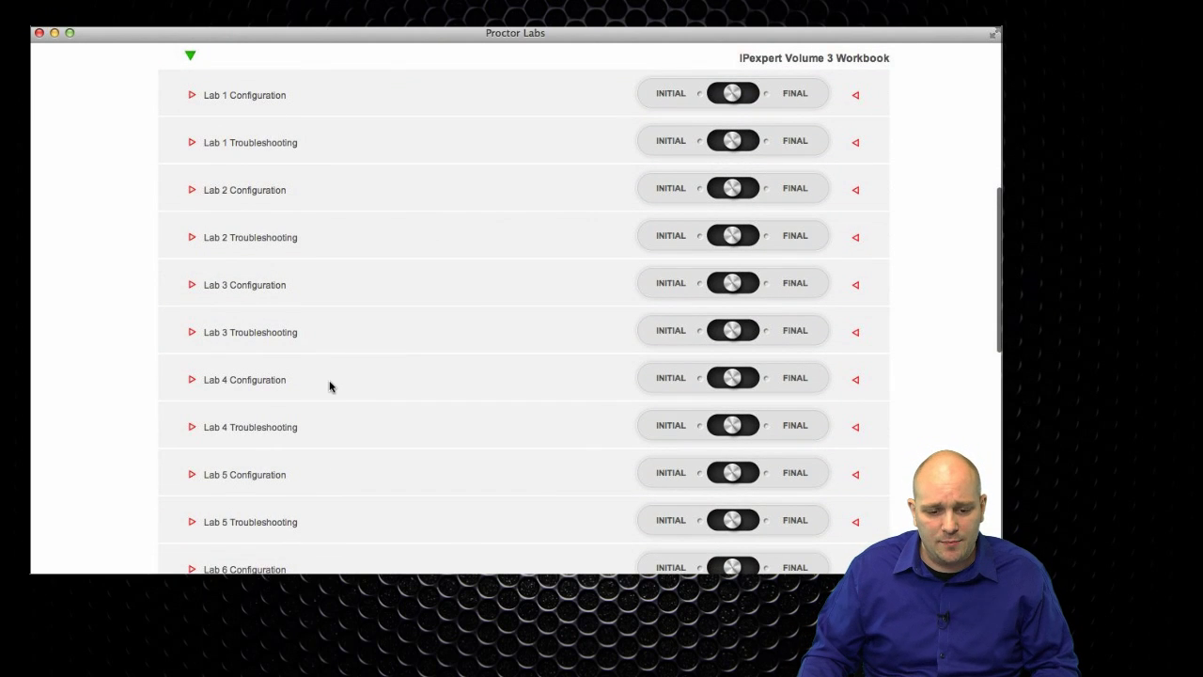
{"action": "scroll", "coordinate": [242, 175], "scroll_direction": "up", "scroll_amount": 2}
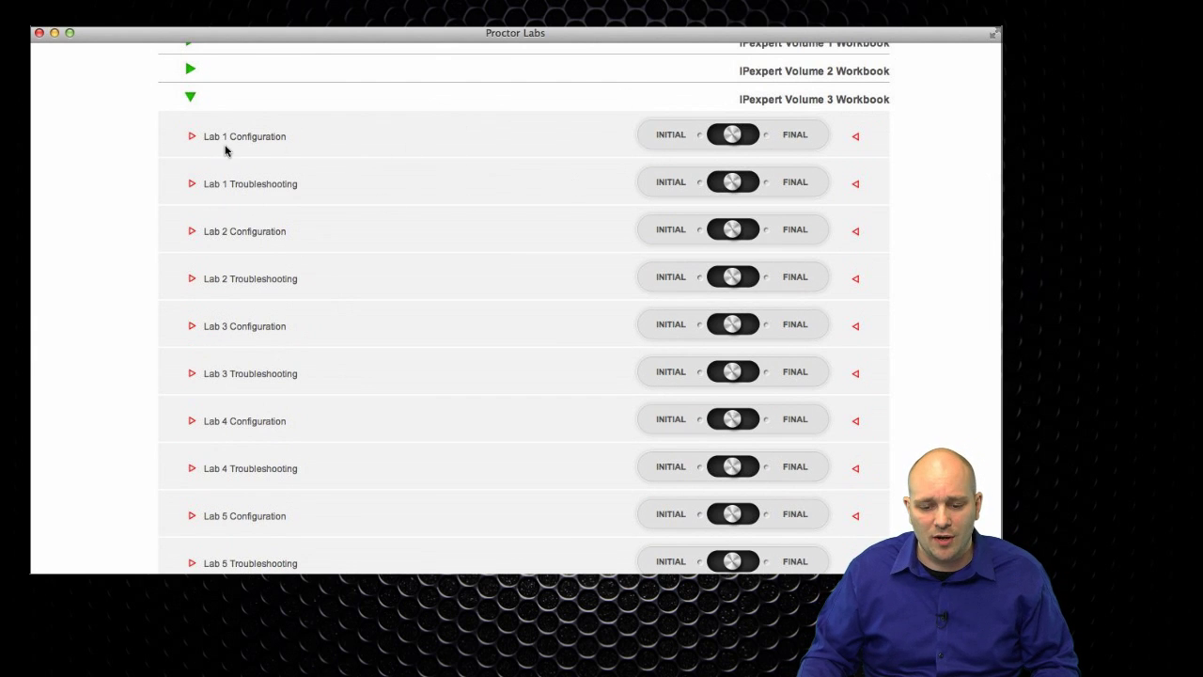
Step: Review the devices covered by the initial and final loads of Lab 1 Configuration, declining both to leave the pod configuration unchanged
{"action": "left_click", "coordinate": [668, 143]}
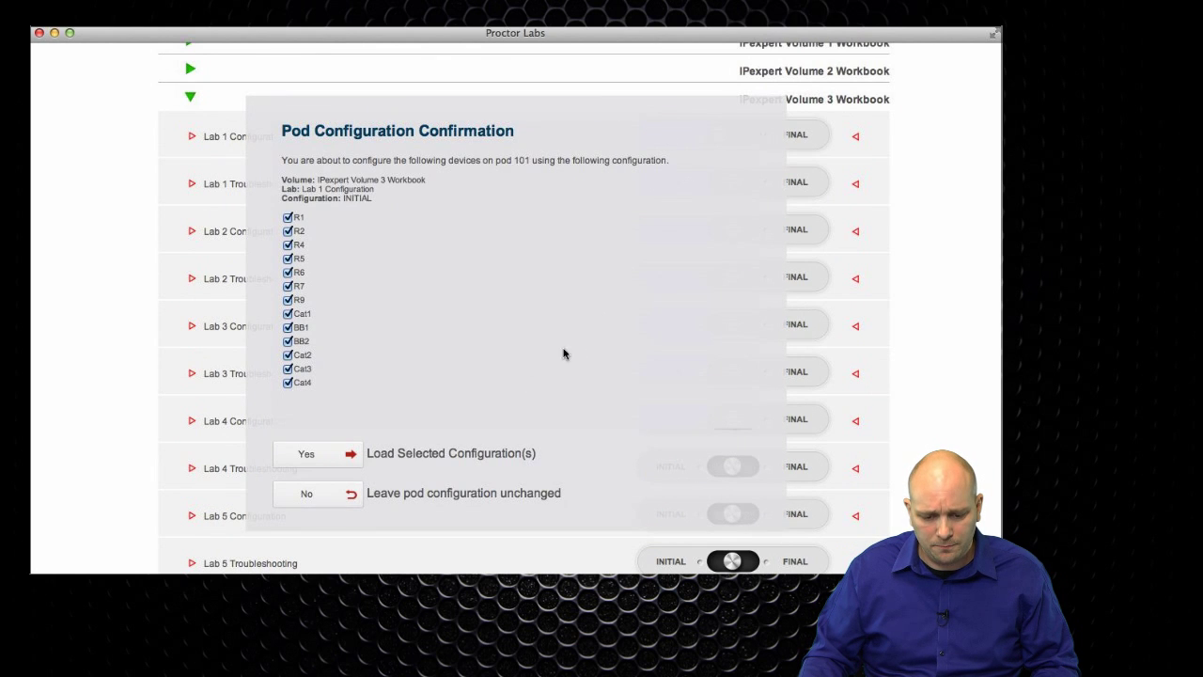
{"action": "left_click", "coordinate": [352, 490]}
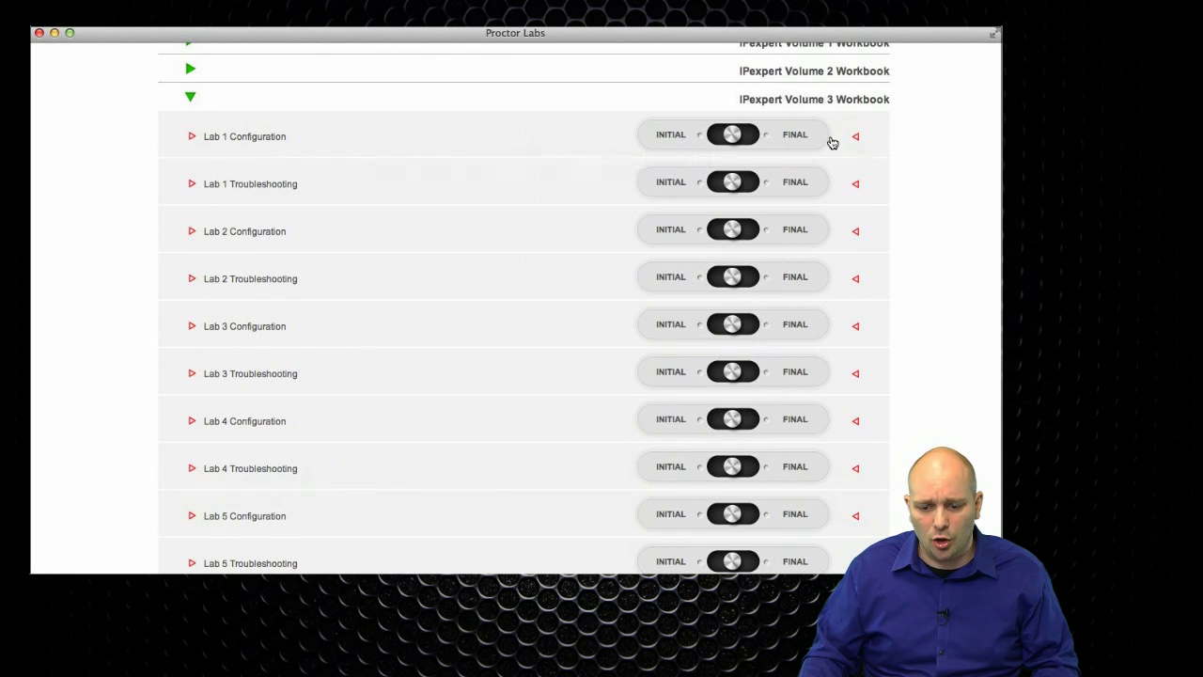
{"action": "left_click", "coordinate": [801, 135]}
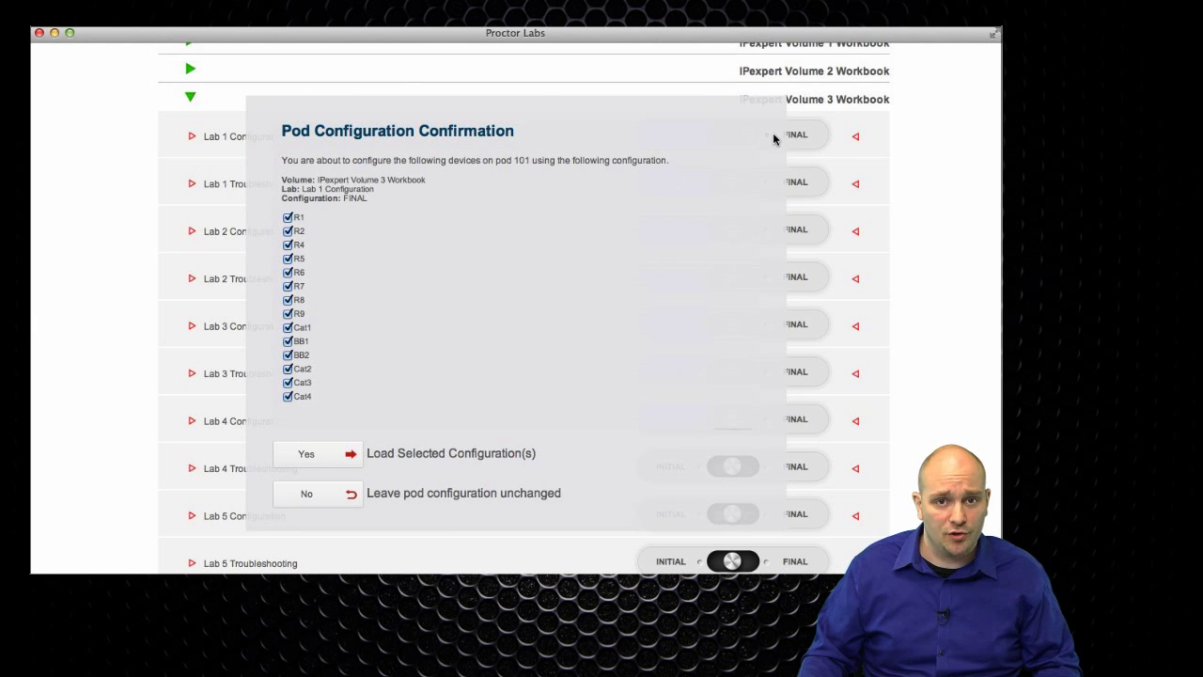
{"action": "left_click", "coordinate": [329, 495]}
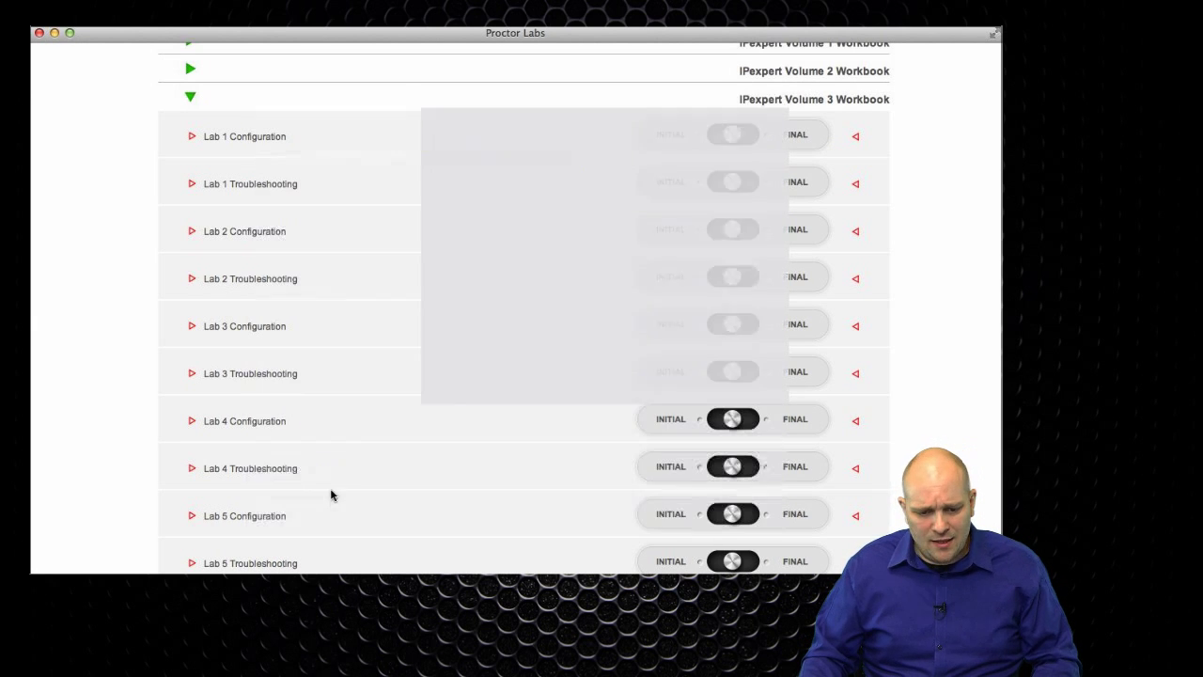
Step: Open the device controls of the session and look through the list of routers, backbones and Catalyst switches
{"action": "scroll", "coordinate": [399, 260], "scroll_direction": "up", "scroll_amount": 5}
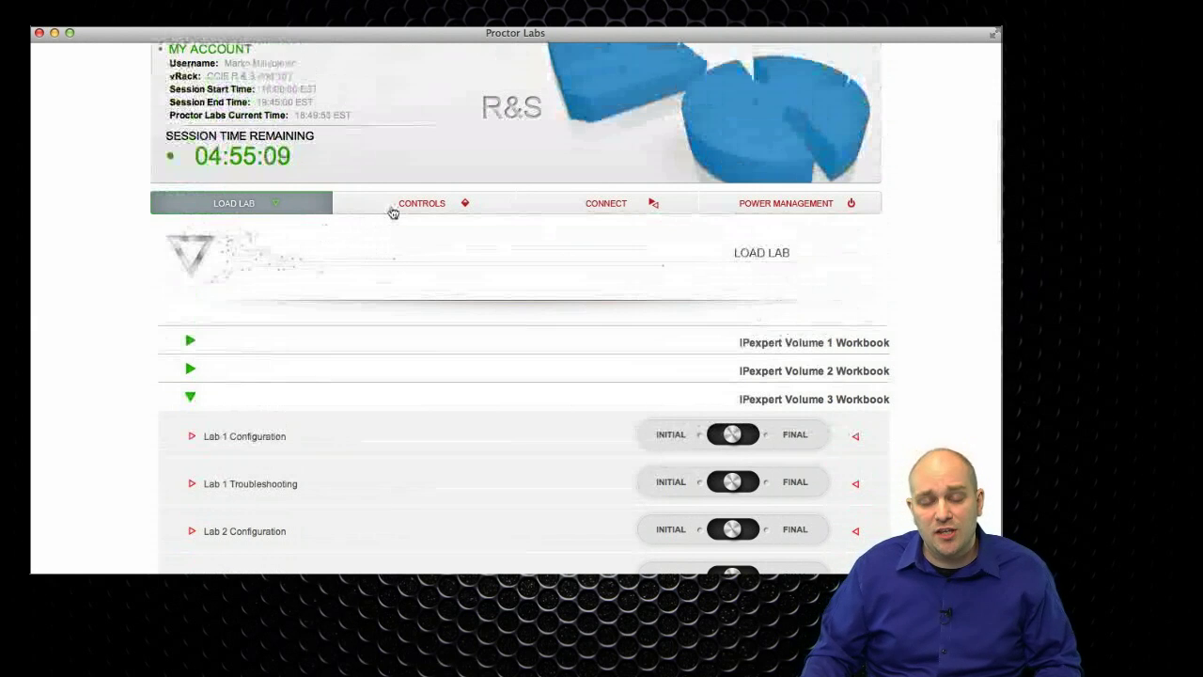
{"action": "left_click", "coordinate": [393, 213]}
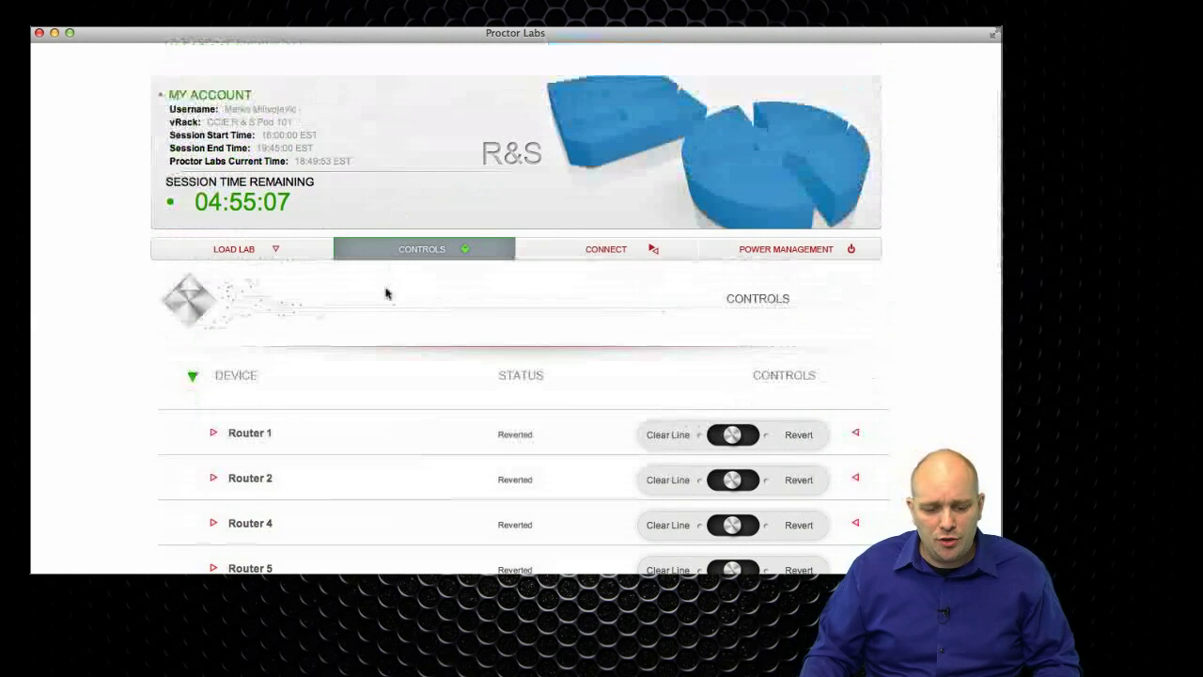
{"action": "scroll", "coordinate": [386, 292], "scroll_direction": "down", "scroll_amount": 3}
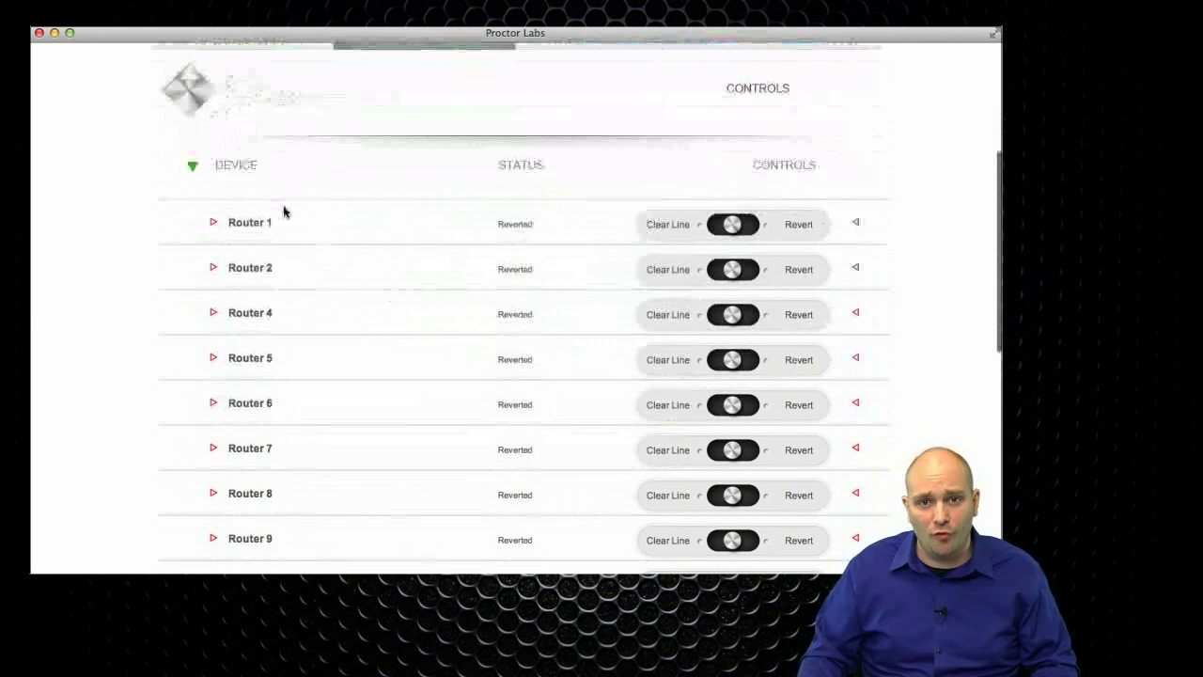
{"action": "scroll", "coordinate": [283, 207], "scroll_direction": "down", "scroll_amount": 1}
{"action": "scroll", "coordinate": [284, 212], "scroll_direction": "down", "scroll_amount": 3}
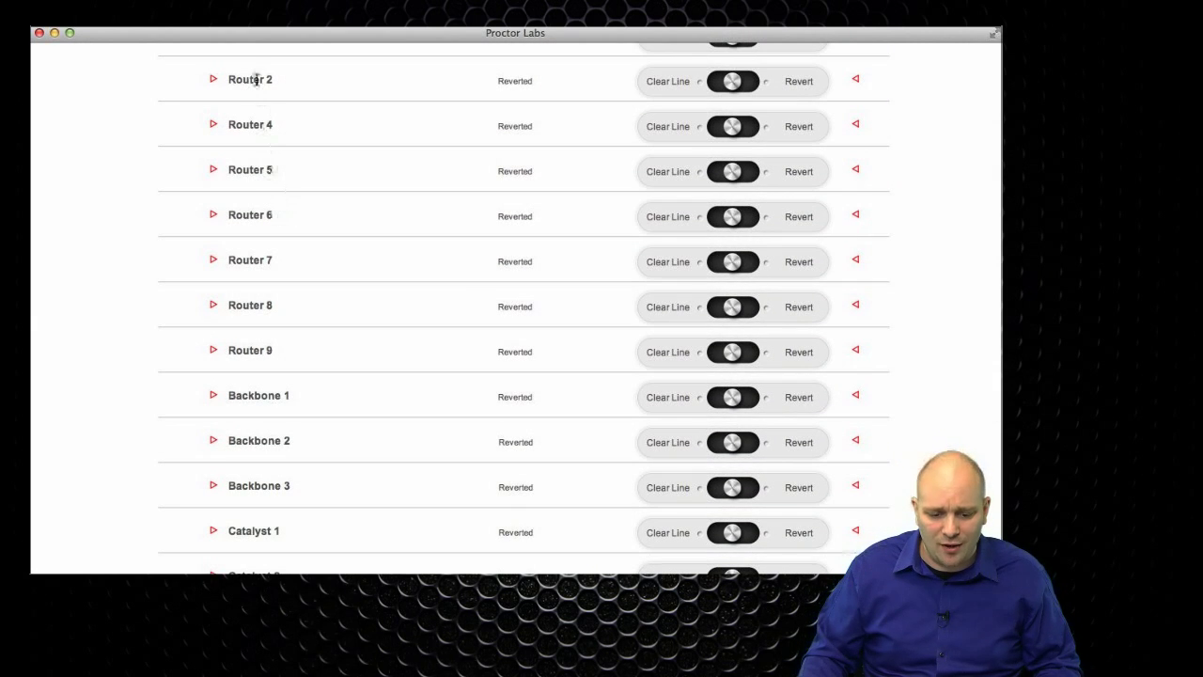
{"action": "scroll", "coordinate": [282, 404], "scroll_direction": "down", "scroll_amount": 2}
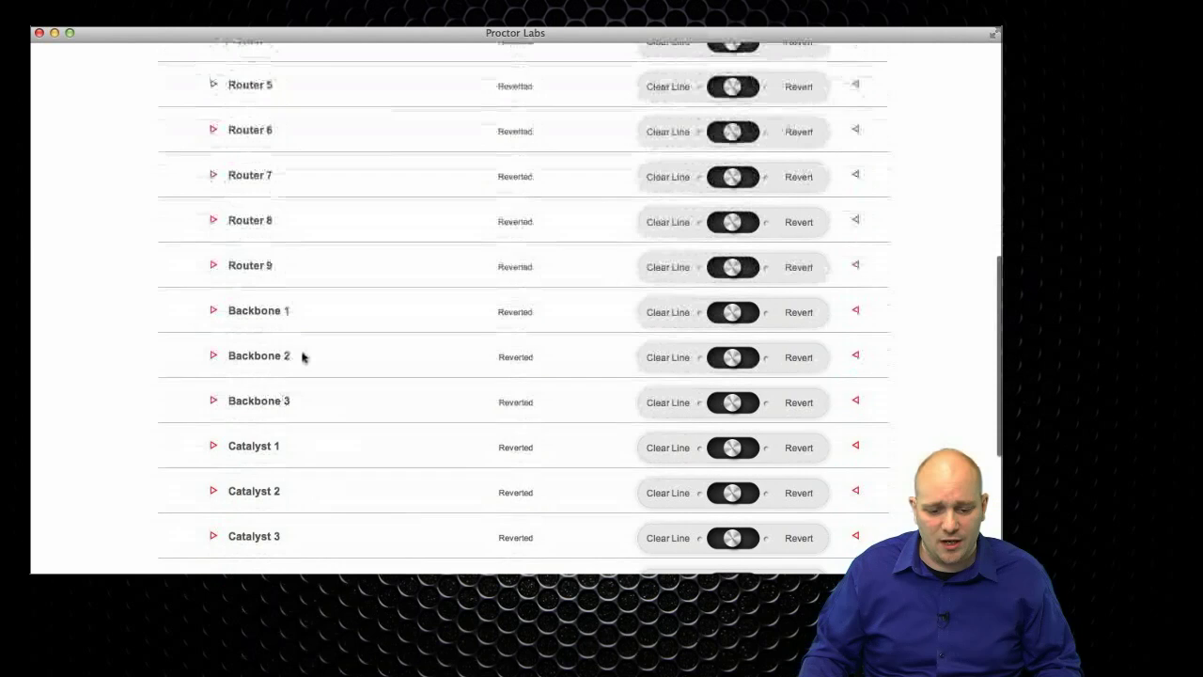
{"action": "scroll", "coordinate": [303, 354], "scroll_direction": "down", "scroll_amount": 3}
{"action": "scroll", "coordinate": [349, 335], "scroll_direction": "up", "scroll_amount": 10}
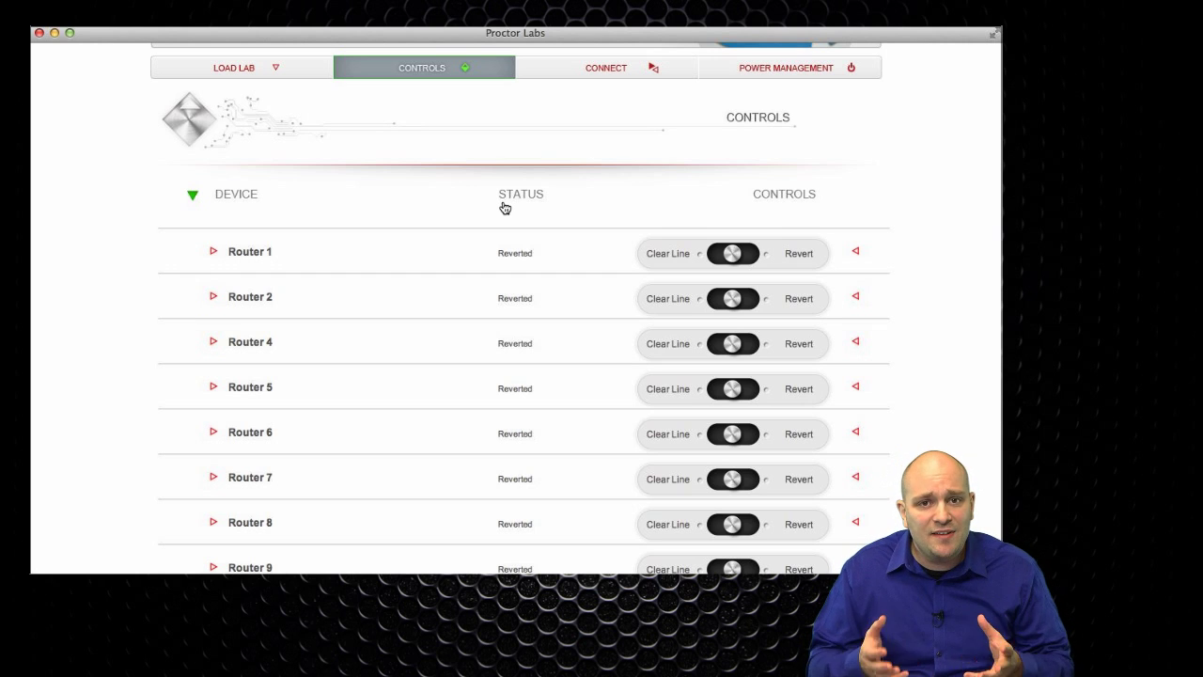
Step: Clear the terminal server line for Router 1 and check its status
{"action": "left_click", "coordinate": [663, 257]}
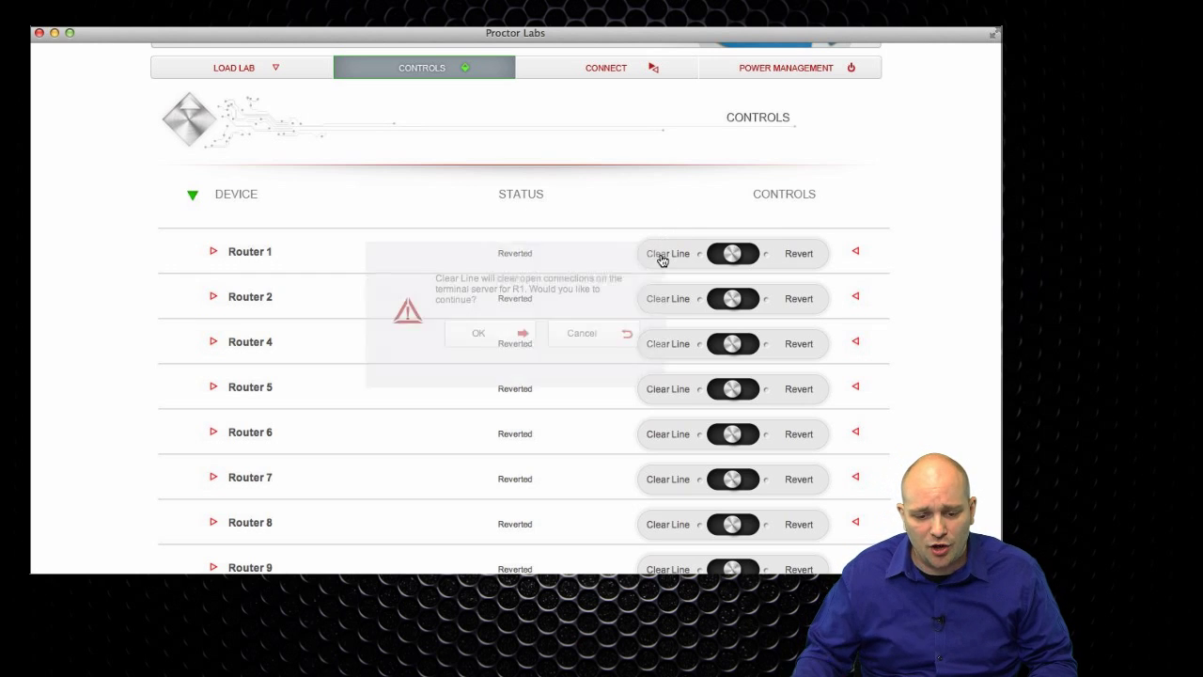
{"action": "left_click", "coordinate": [517, 334]}
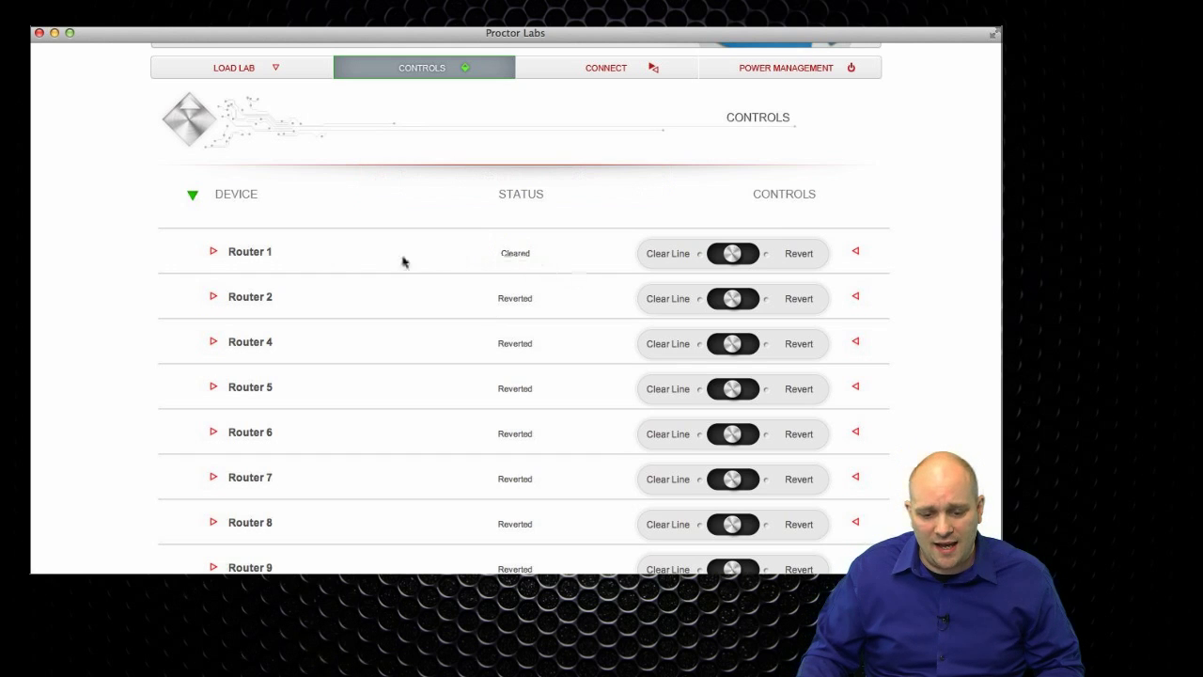
{"action": "double_click", "coordinate": [524, 255]}
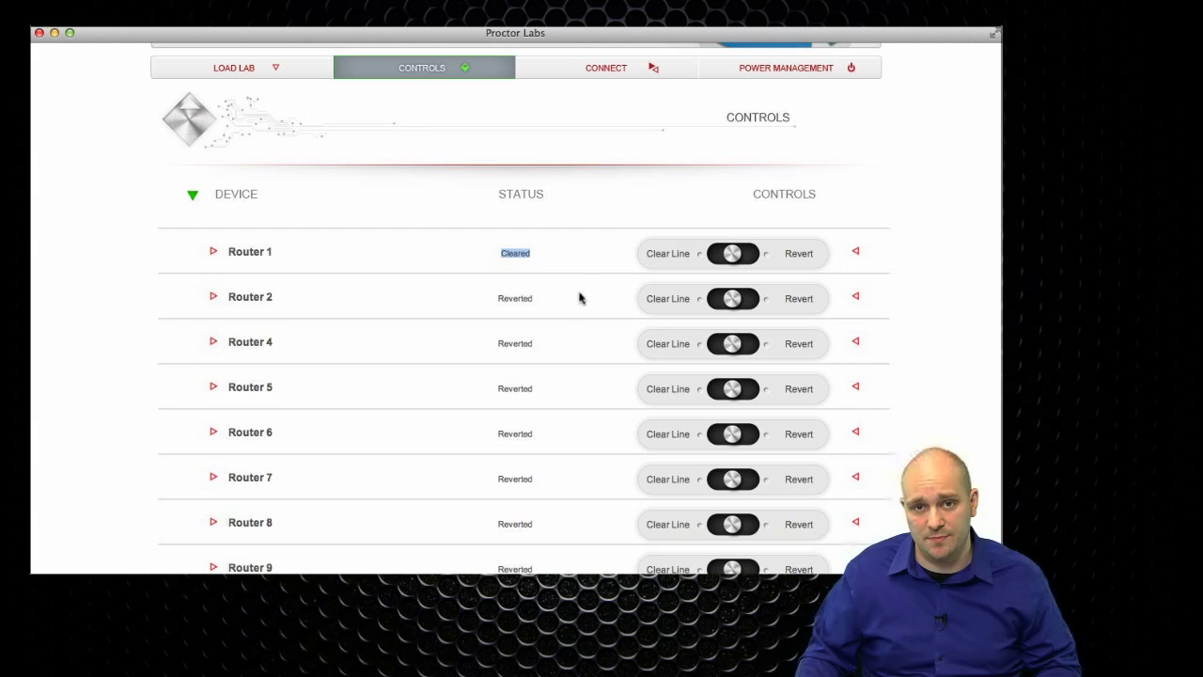
Step: Revert Router 1, accepting the loss of its previous configurations, and check its status
{"action": "left_click", "coordinate": [798, 254]}
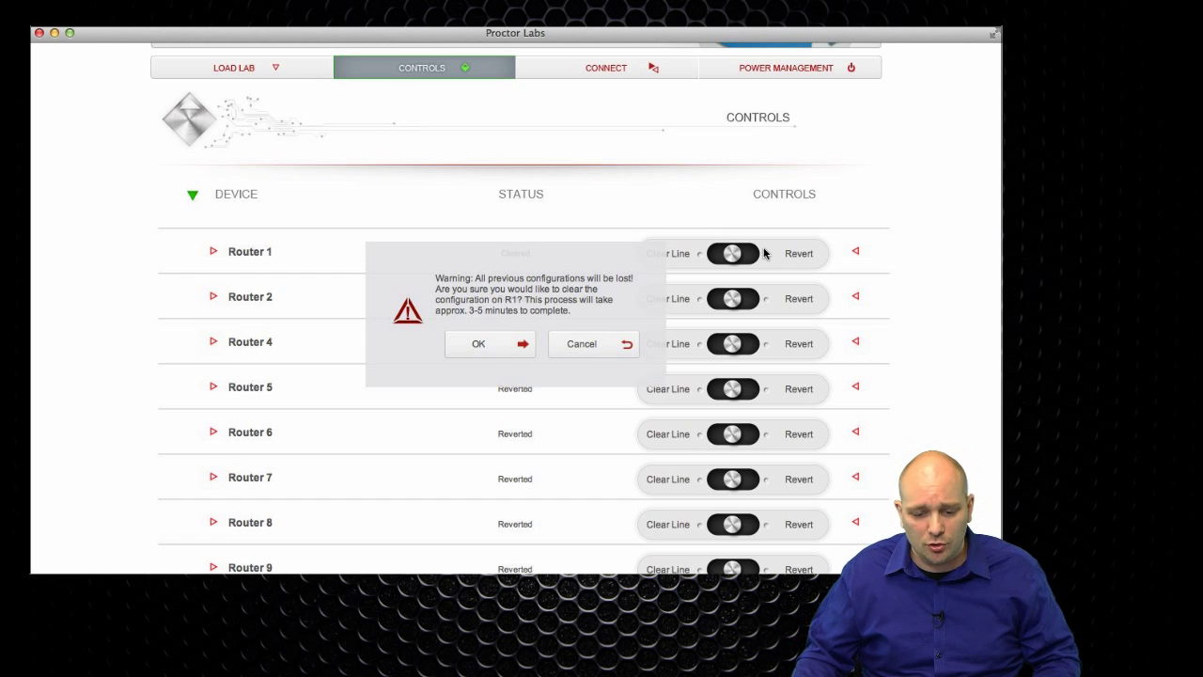
{"action": "left_click", "coordinate": [493, 345]}
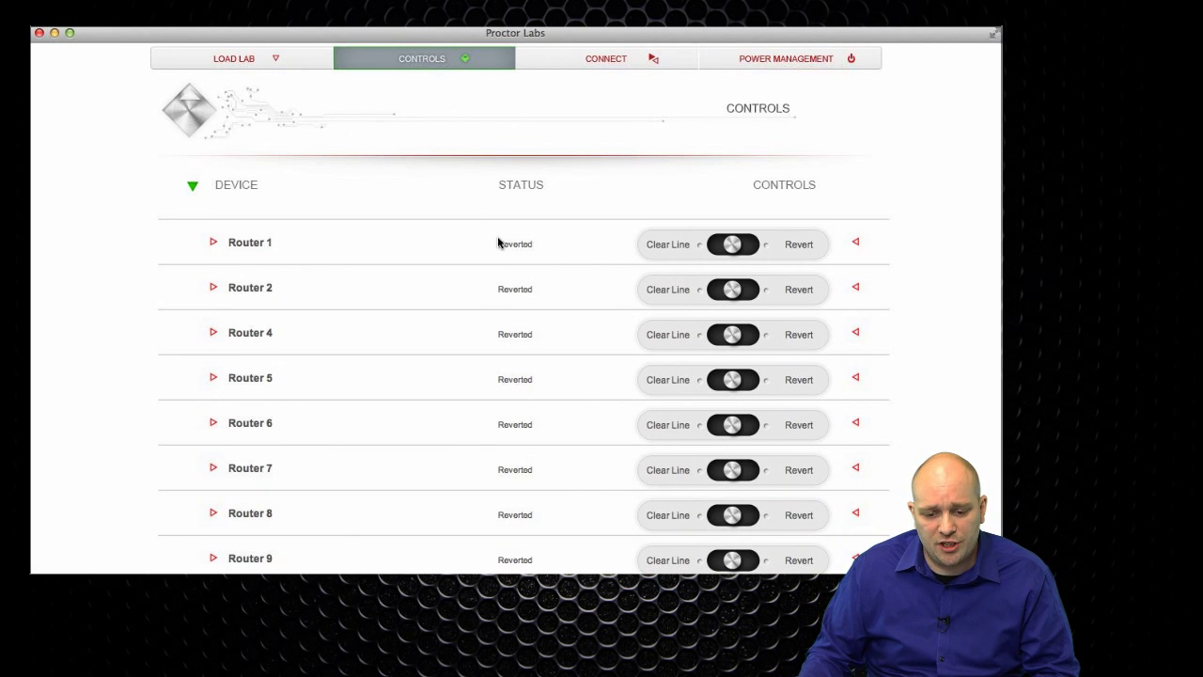
{"action": "left_click_drag", "start_coordinate": [497, 243], "coordinate": [552, 247]}
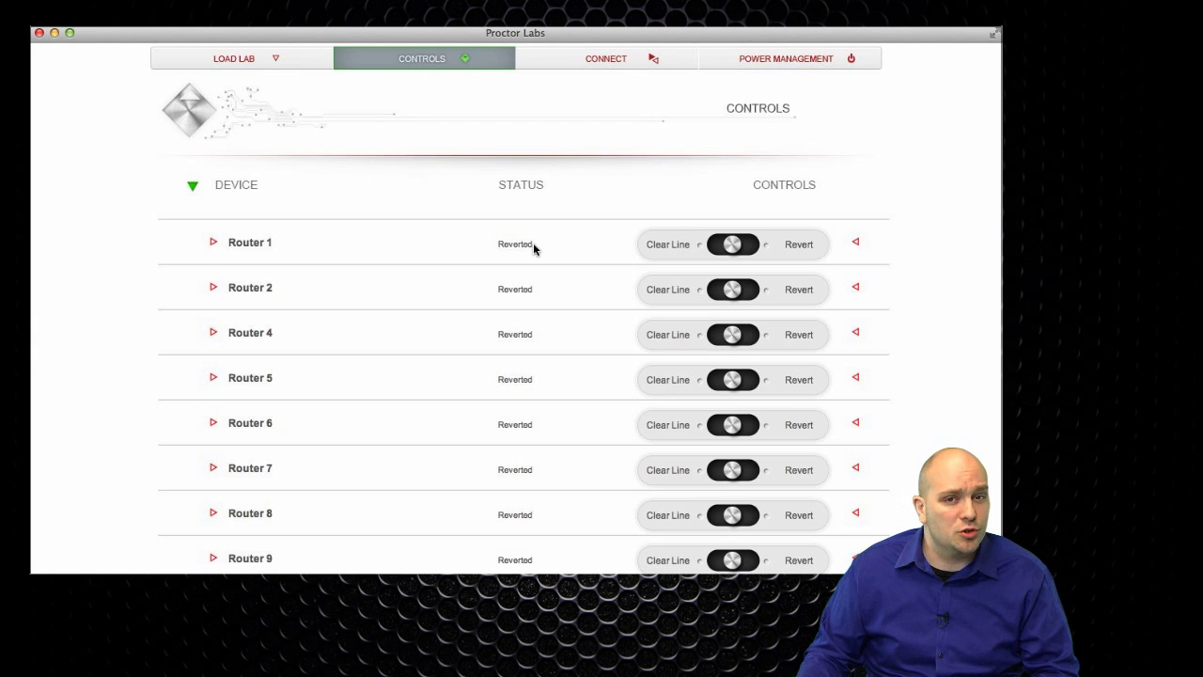
Step: Locate the options for clearing all lines and reverting the entire pod in the device controls
{"action": "scroll", "coordinate": [519, 251], "scroll_direction": "down", "scroll_amount": 3}
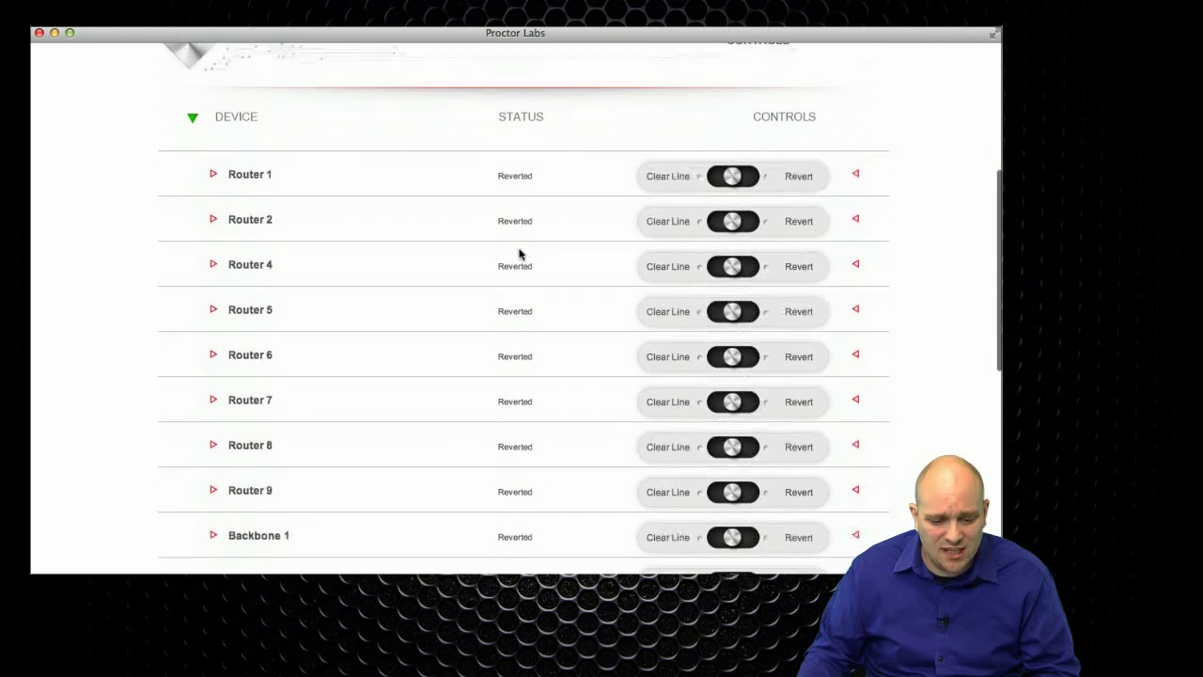
{"action": "scroll", "coordinate": [519, 253], "scroll_direction": "down", "scroll_amount": 5}
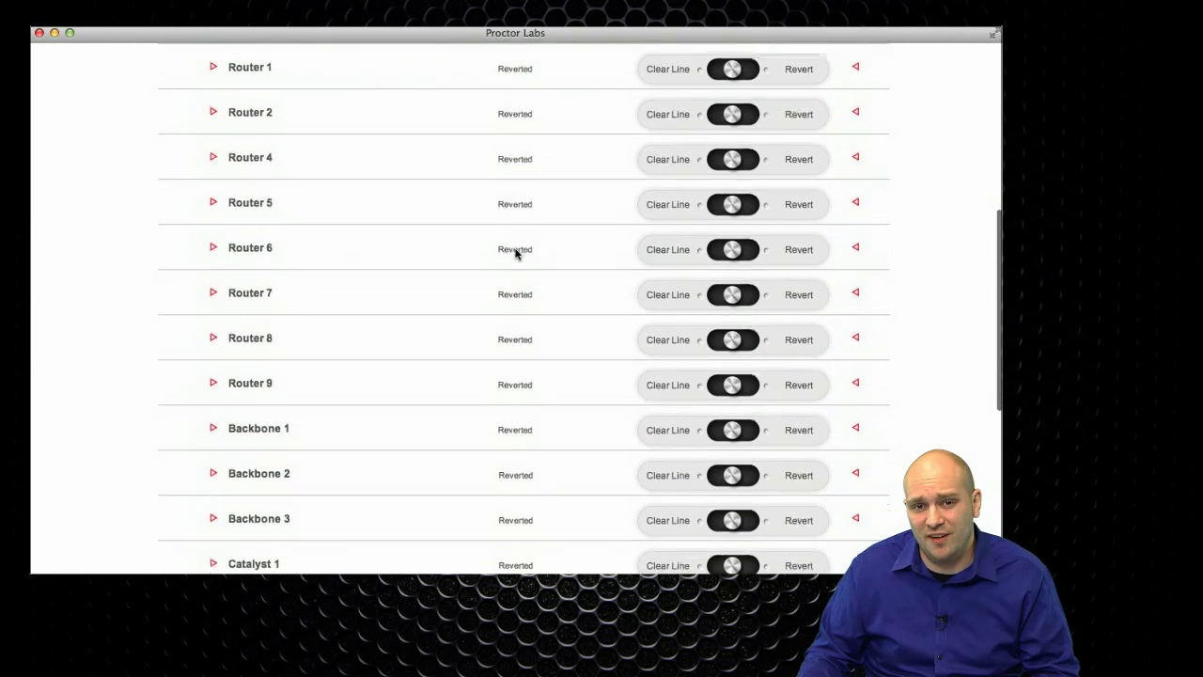
{"action": "scroll", "coordinate": [515, 252], "scroll_direction": "down", "scroll_amount": 15}
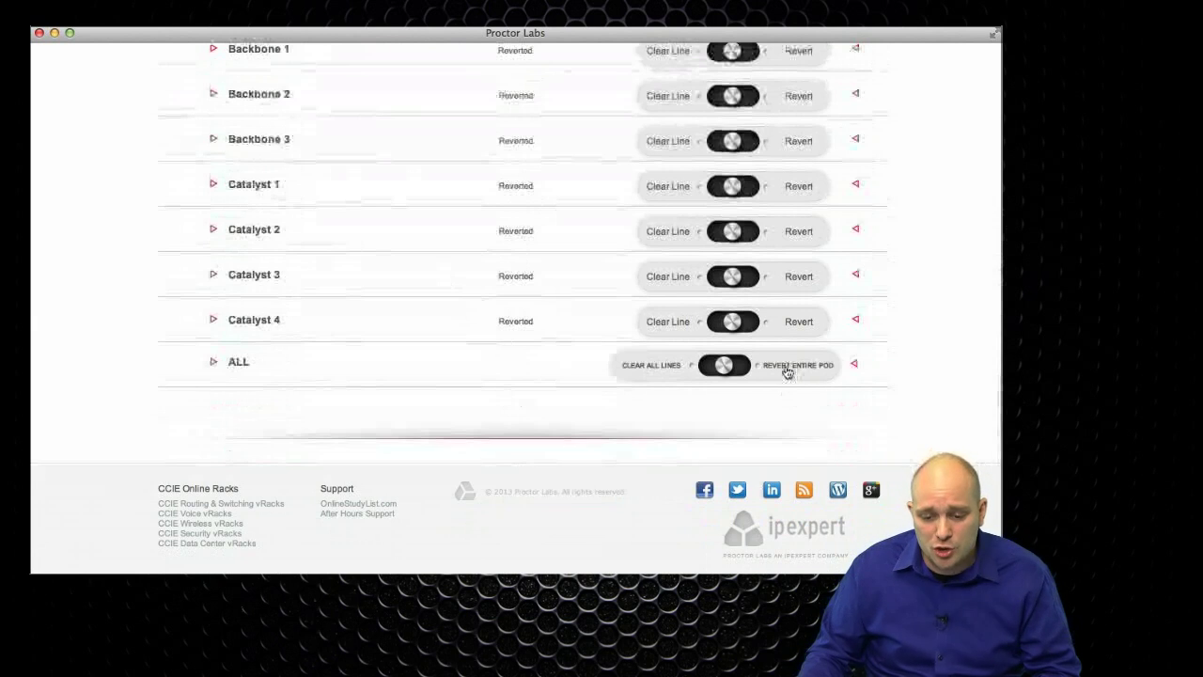
Step: Revert the entire pod, accepting the loss of all previous configurations, and check the revert status of the routers, backbones and Catalyst switches
{"action": "left_click", "coordinate": [787, 373]}
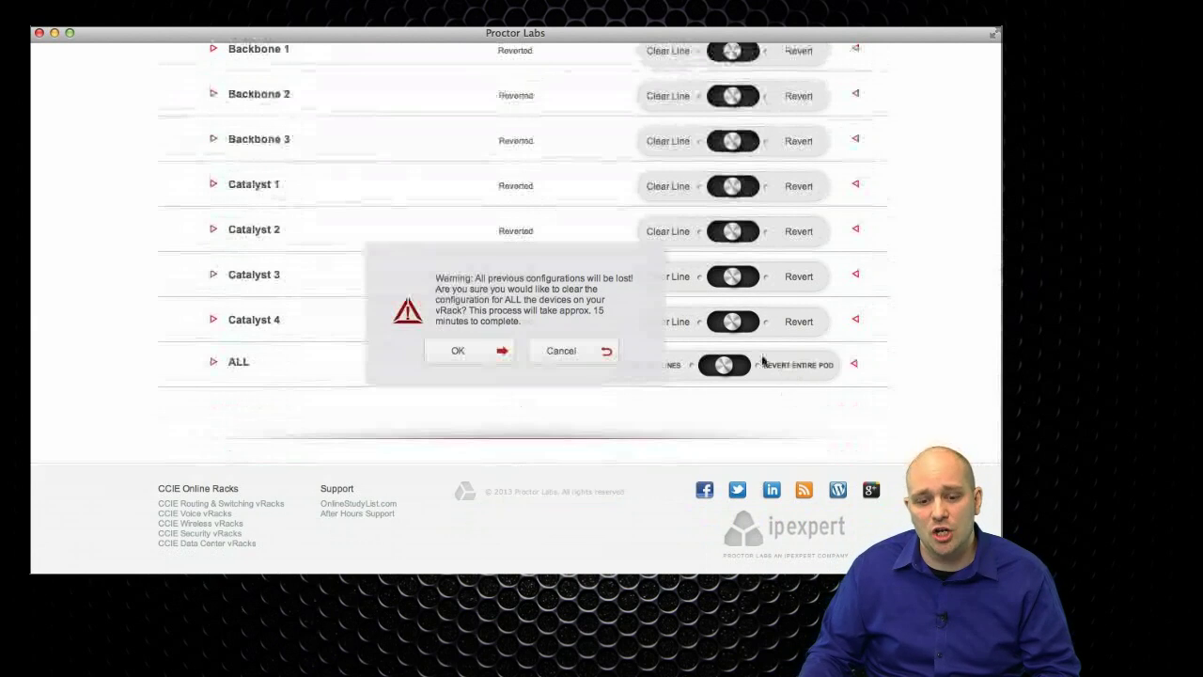
{"action": "left_click", "coordinate": [471, 355]}
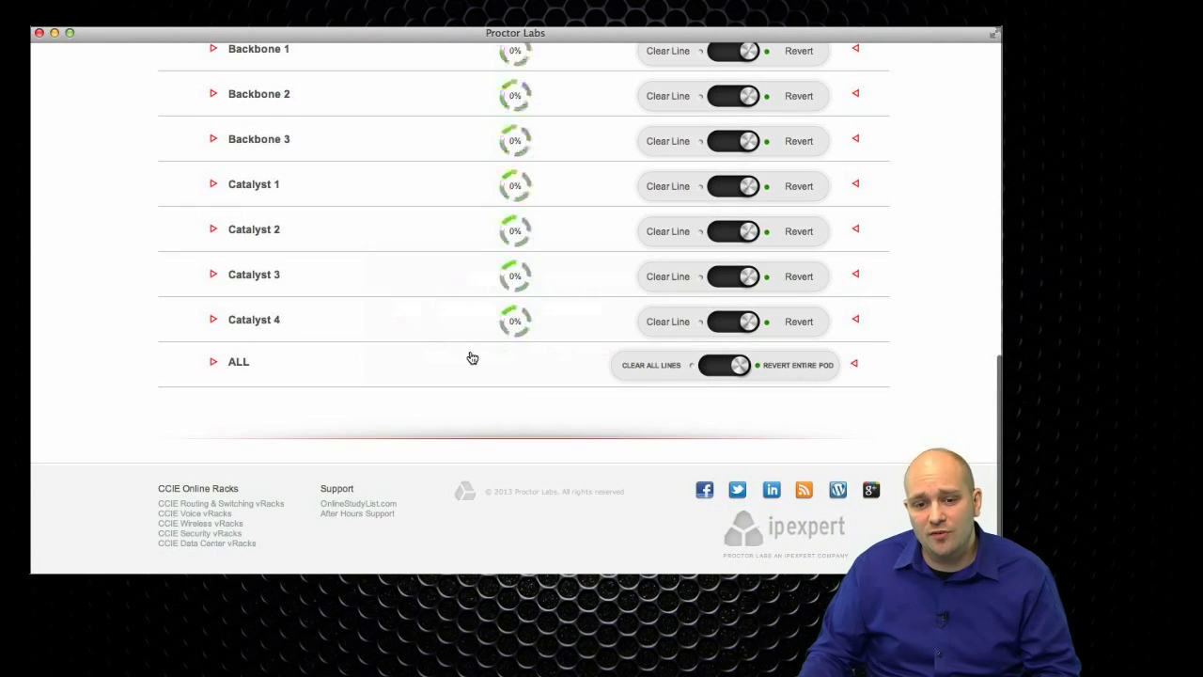
{"action": "scroll", "coordinate": [472, 357], "scroll_direction": "up", "scroll_amount": 2}
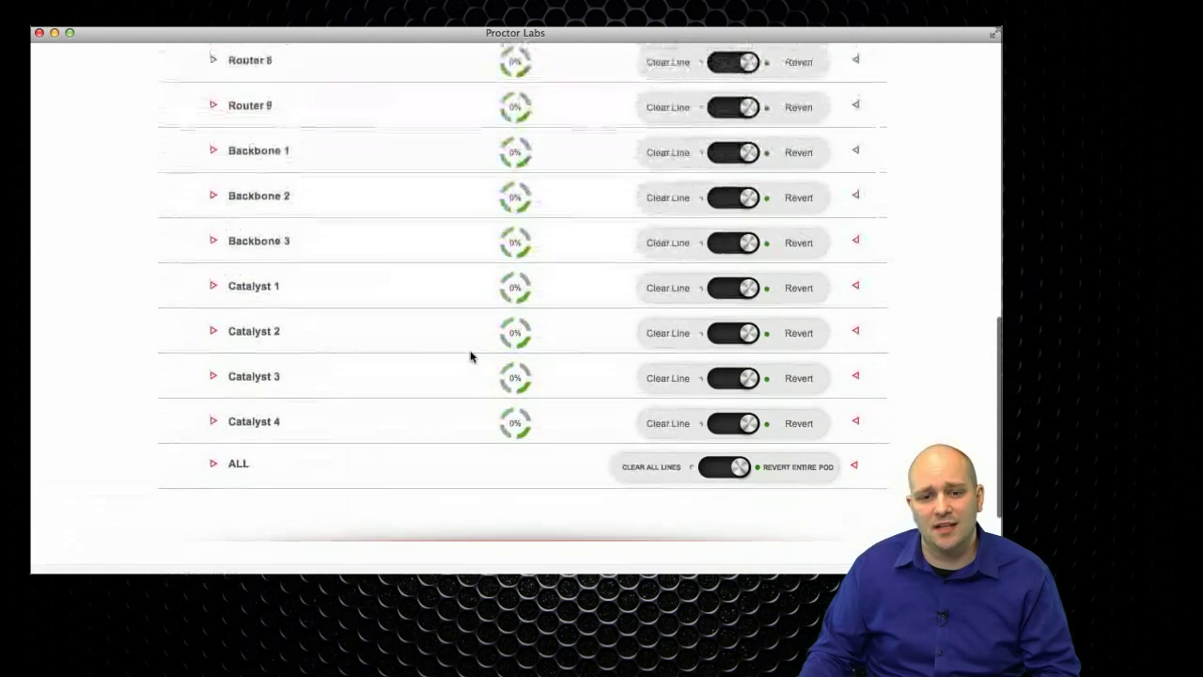
{"action": "scroll", "coordinate": [471, 356], "scroll_direction": "up", "scroll_amount": 4}
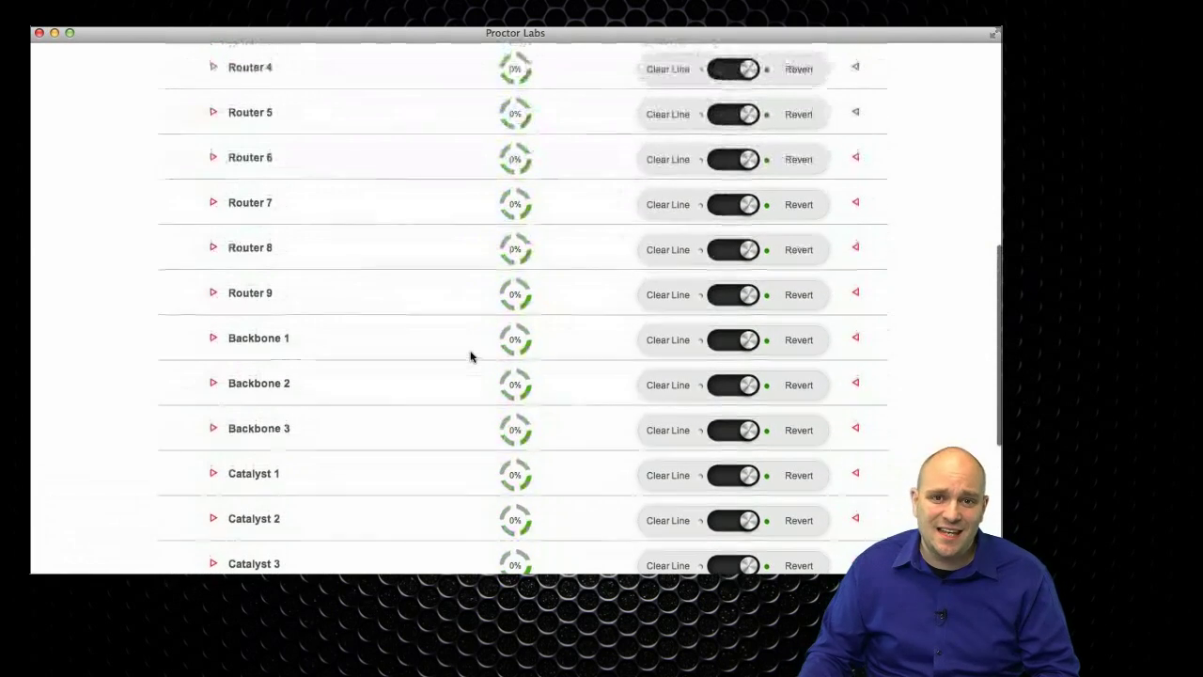
{"action": "scroll", "coordinate": [471, 355], "scroll_direction": "up", "scroll_amount": 2}
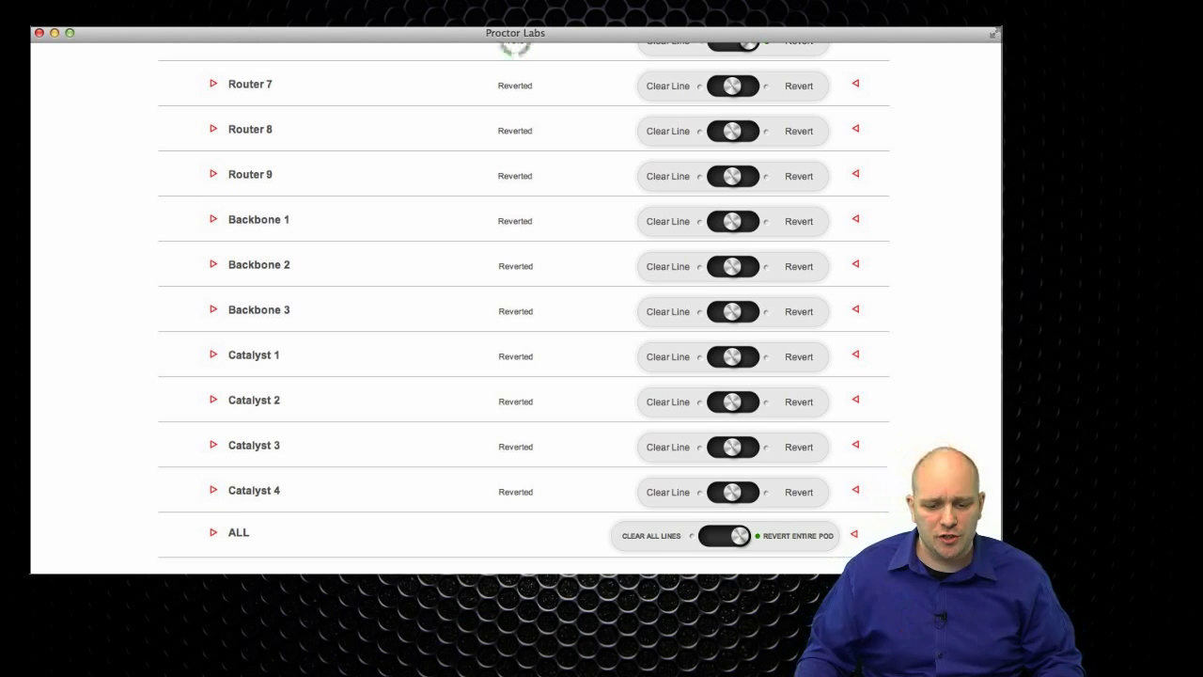
{"action": "scroll", "coordinate": [430, 140], "scroll_direction": "up", "scroll_amount": 10}
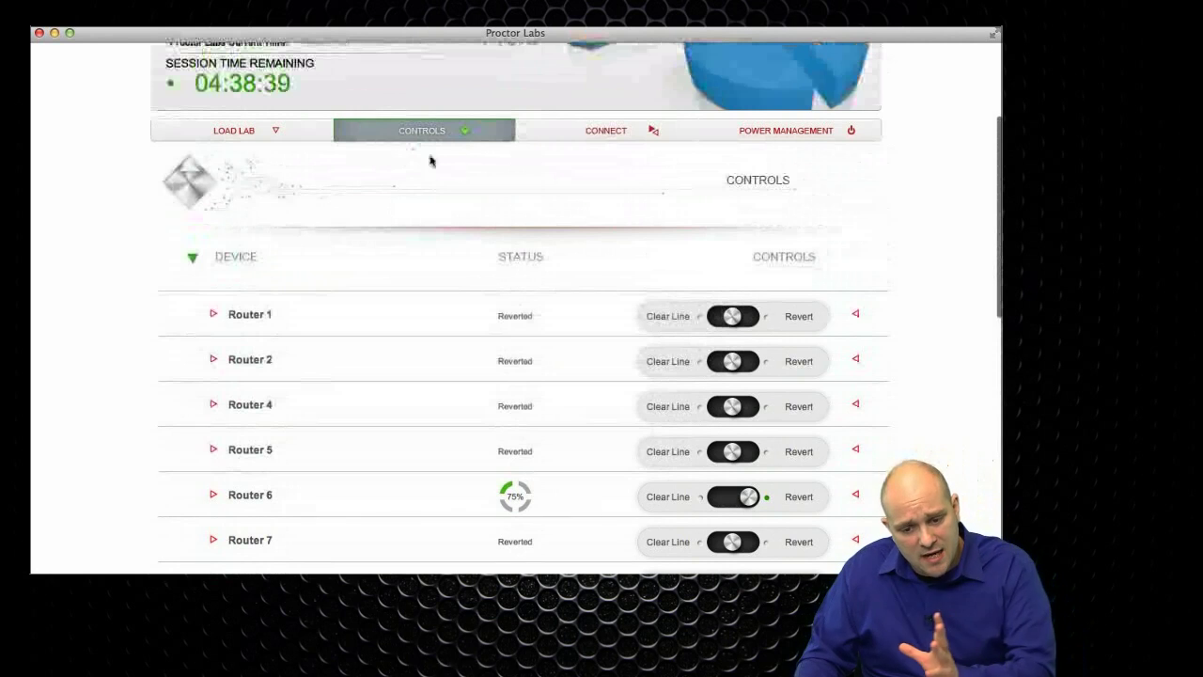
Step: Look through the telnet connections of the session's devices and open the one for Catalyst 1
{"action": "left_click", "coordinate": [570, 131]}
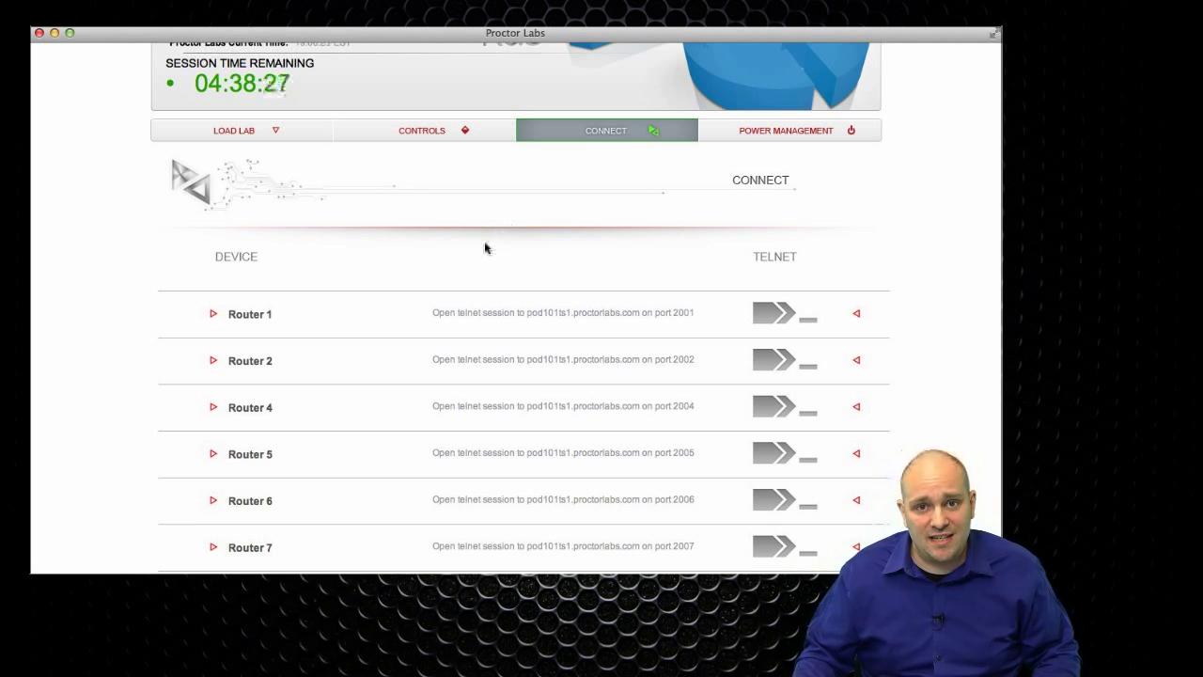
{"action": "scroll", "coordinate": [474, 297], "scroll_direction": "down", "scroll_amount": 3}
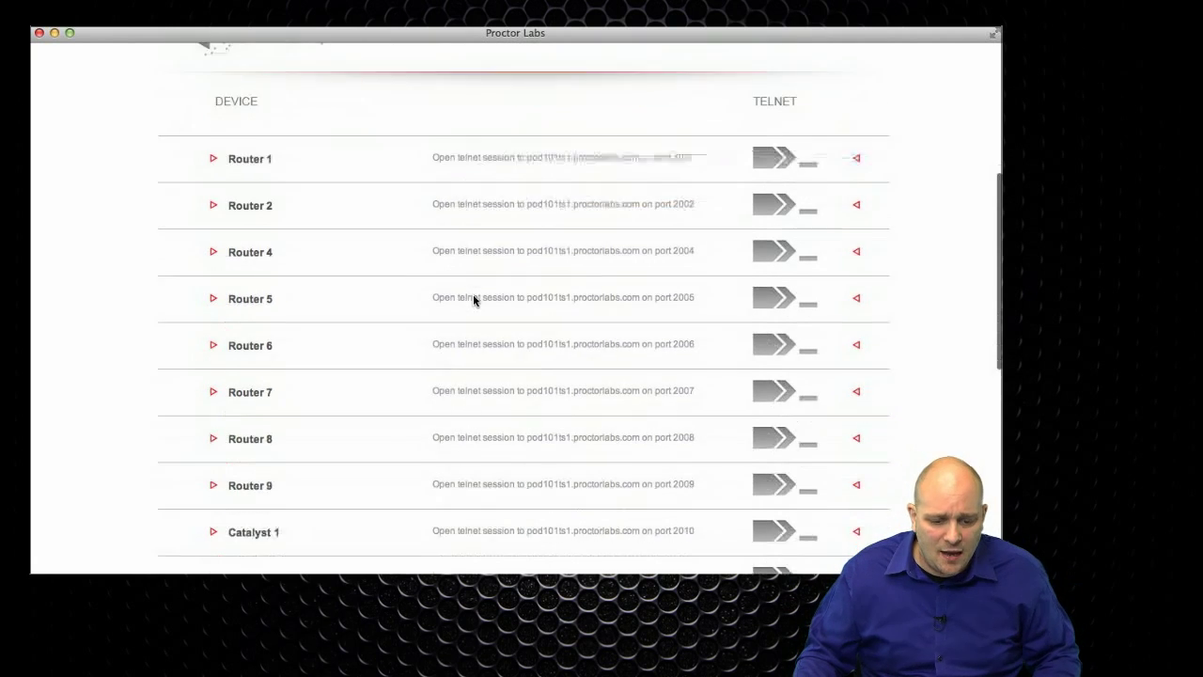
{"action": "scroll", "coordinate": [474, 297], "scroll_direction": "down", "scroll_amount": 5}
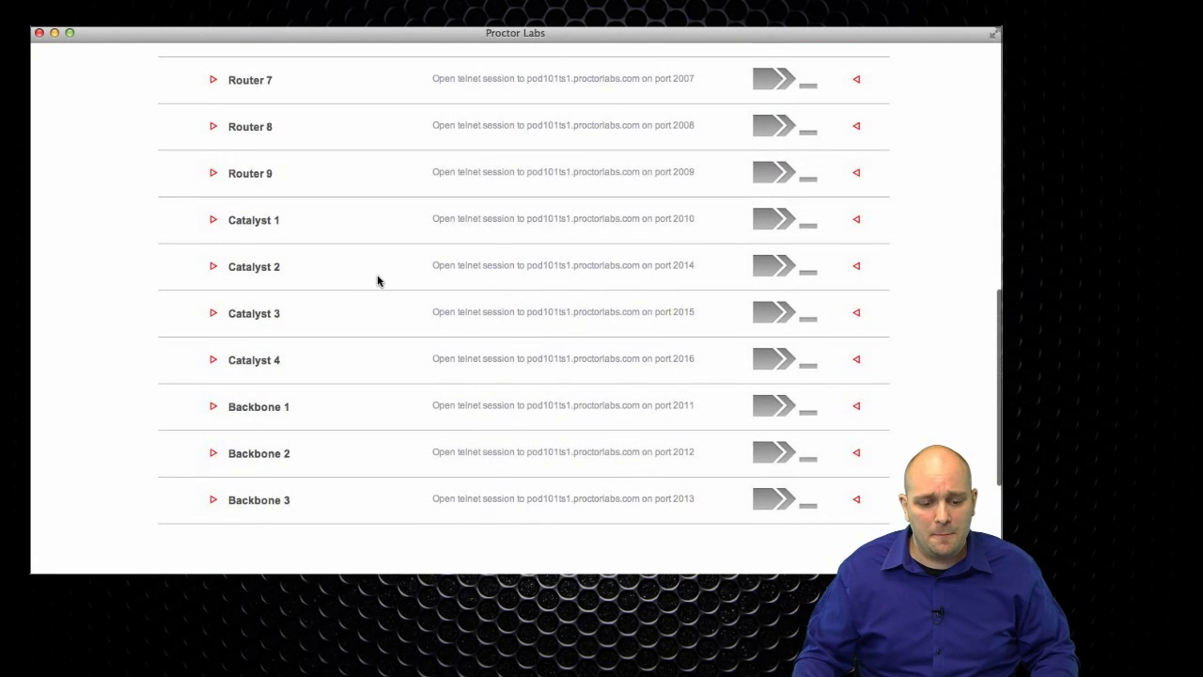
{"action": "left_click", "coordinate": [779, 228]}
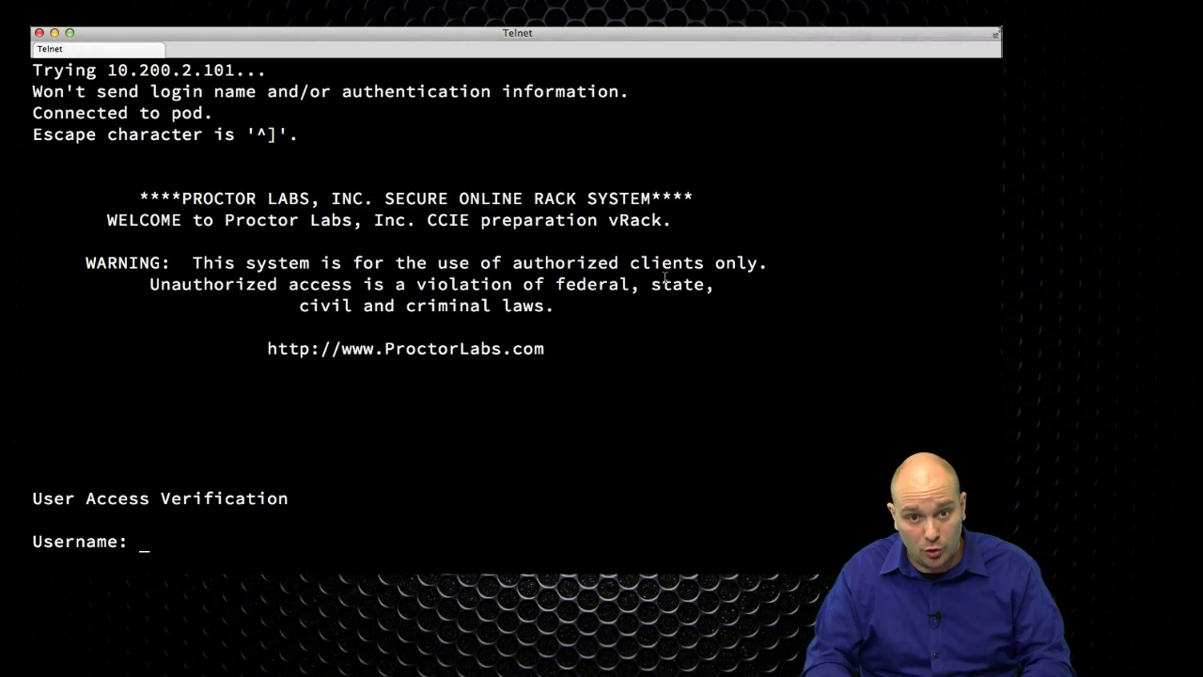
Step: Log in to the Catalyst 1 telnet session with the account username and password and wake the console
{"action": "type", "text": "markom"}
{"action": "key", "text": "Return"}
{"action": "key", "text": "Return"}
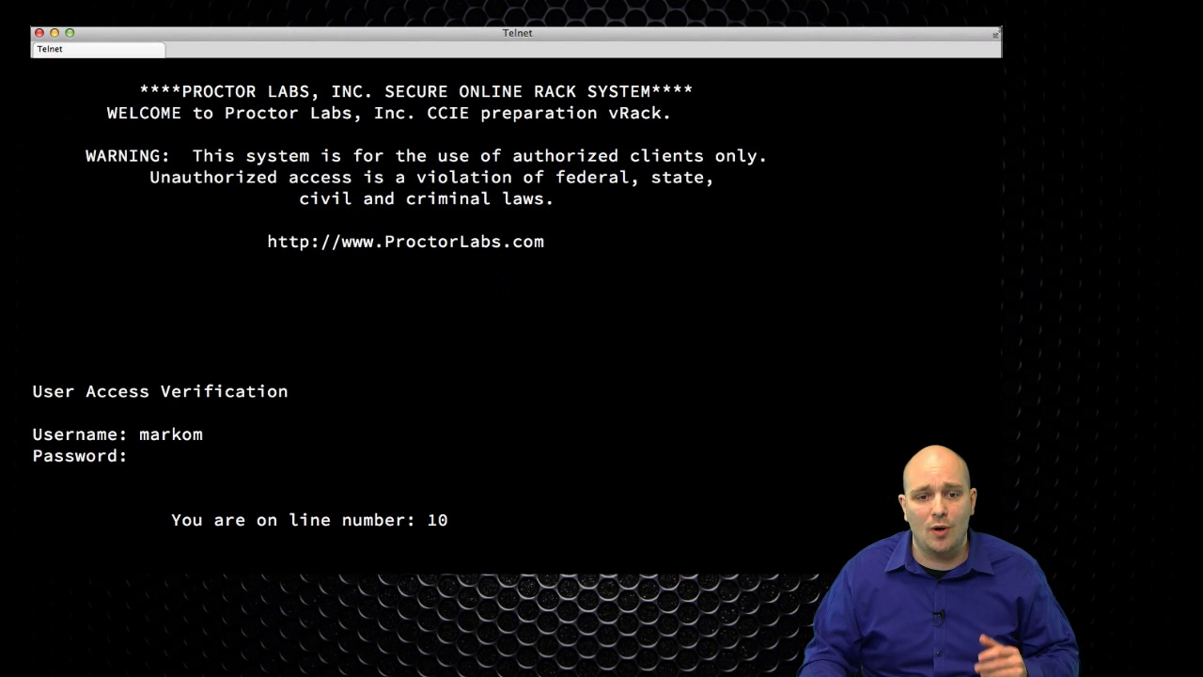
{"action": "key", "text": "Return"}
{"action": "key", "text": "Return"}
{"action": "key", "text": "Return"}
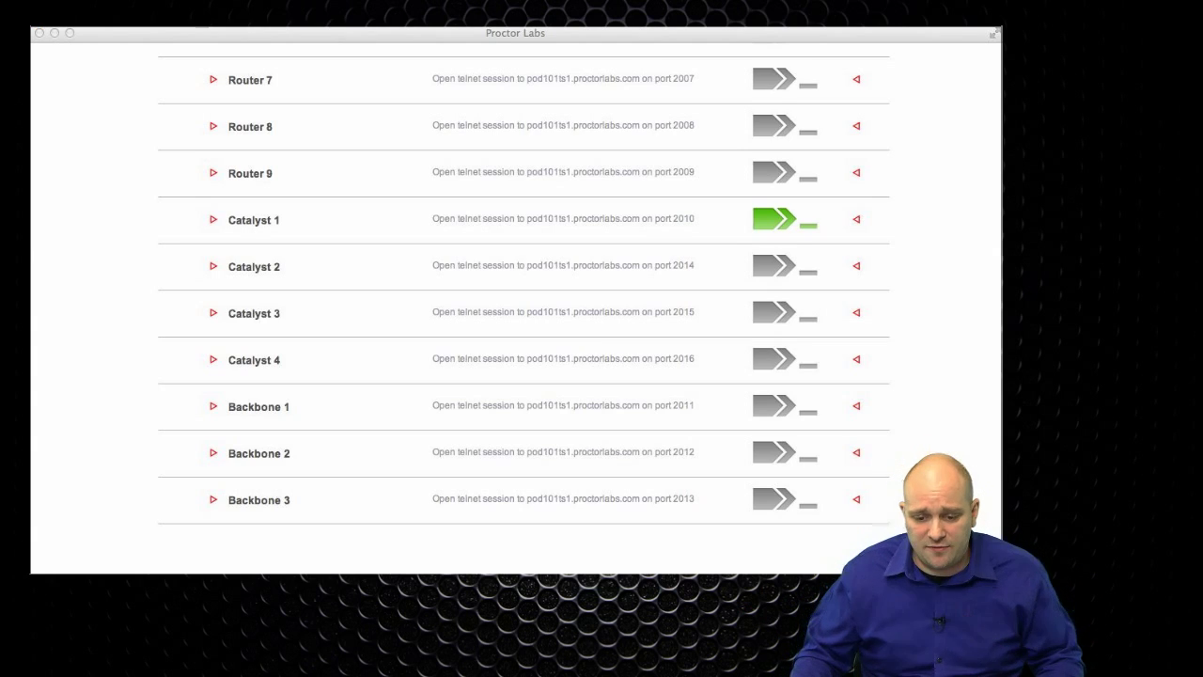
Step: Switch back to the Proctor Labs page and power off the Catalyst 3 and Catalyst 4 pair
{"action": "scroll", "coordinate": [662, 303], "scroll_direction": "up", "scroll_amount": 5}
{"action": "scroll", "coordinate": [663, 302], "scroll_direction": "up", "scroll_amount": 5}
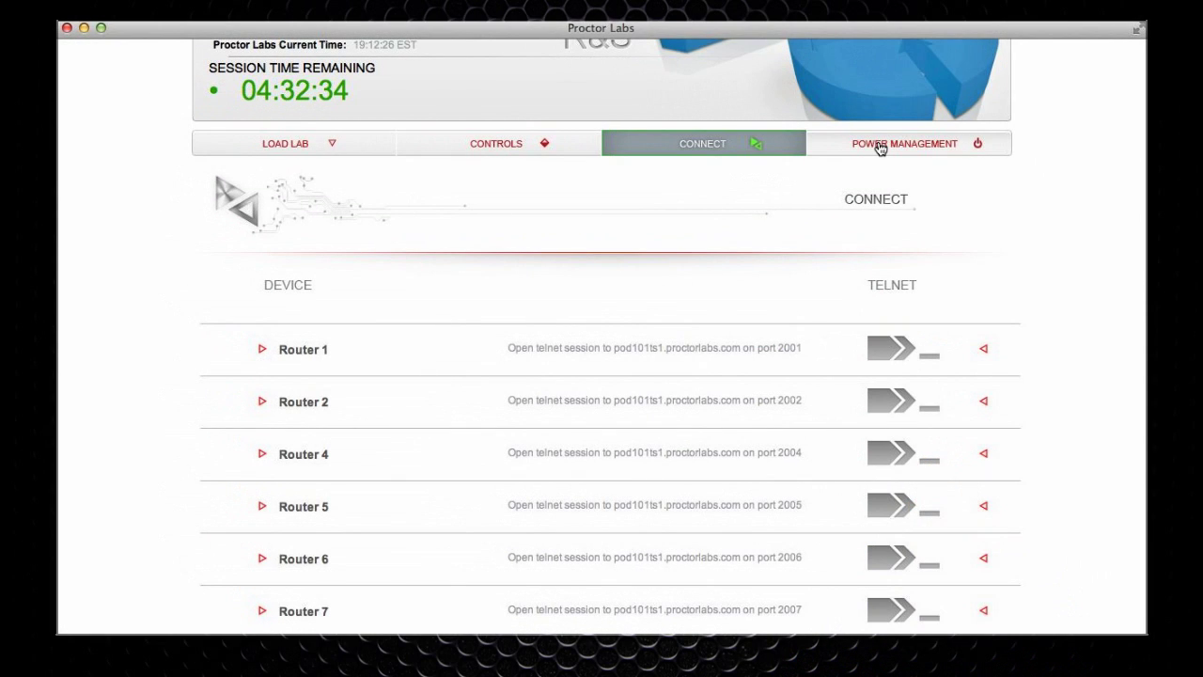
{"action": "left_click", "coordinate": [879, 146]}
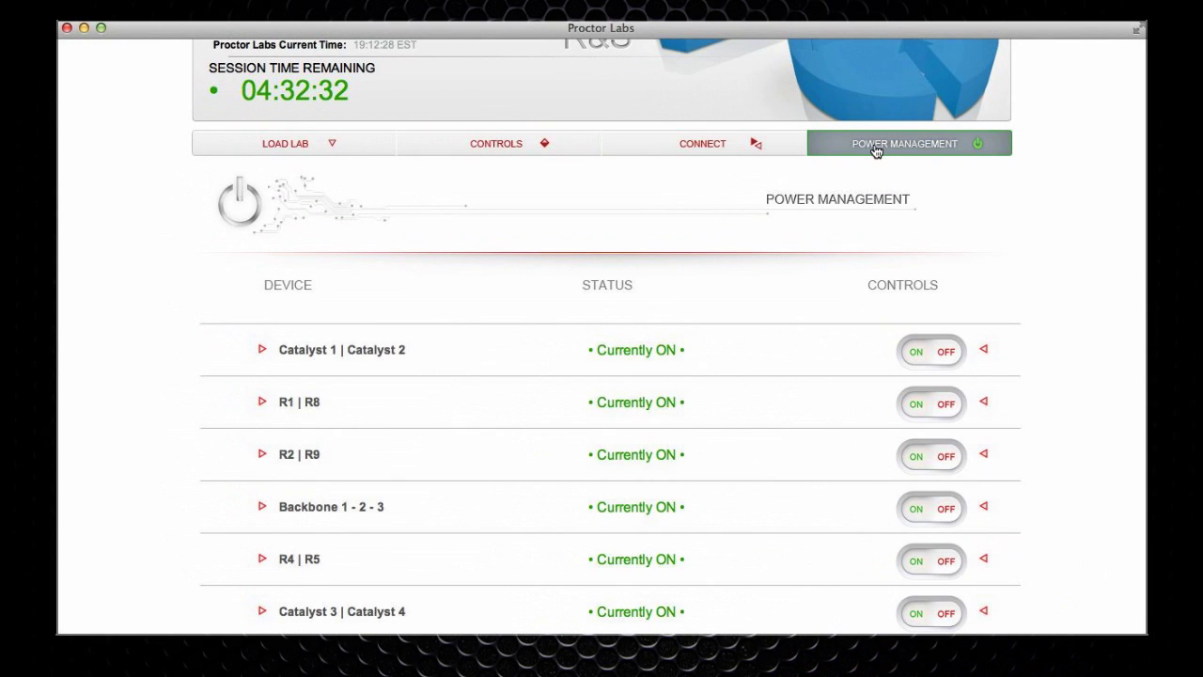
{"action": "scroll", "coordinate": [762, 285], "scroll_direction": "down", "scroll_amount": 5}
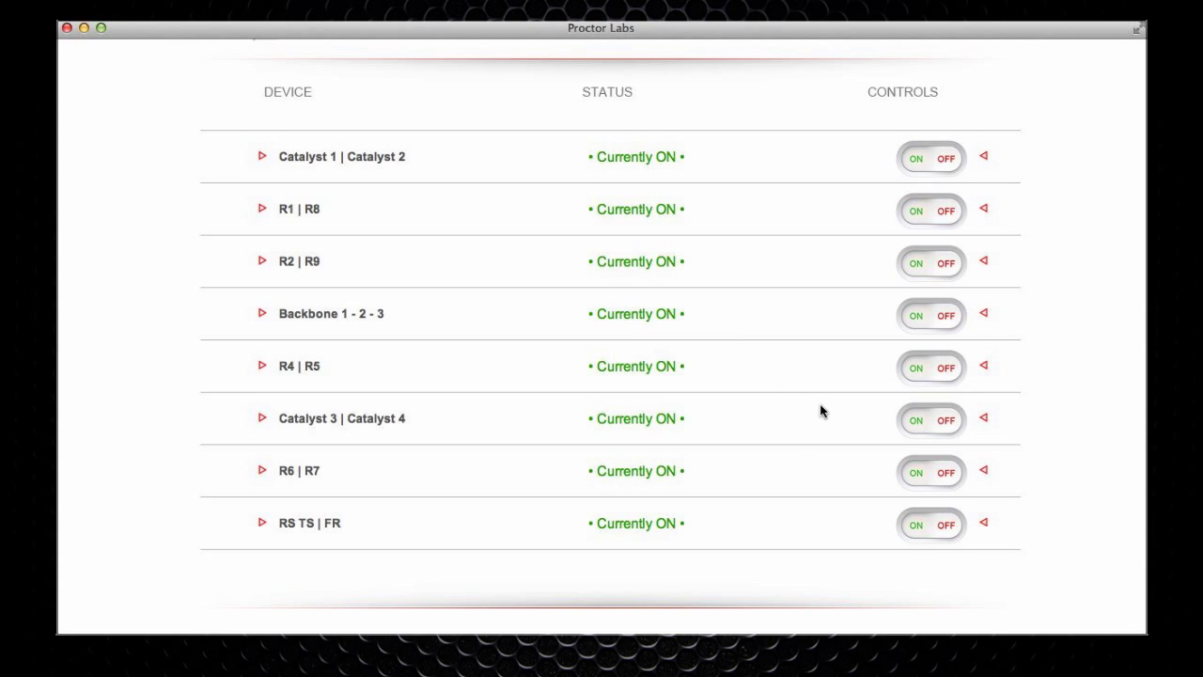
{"action": "left_click", "coordinate": [946, 422]}
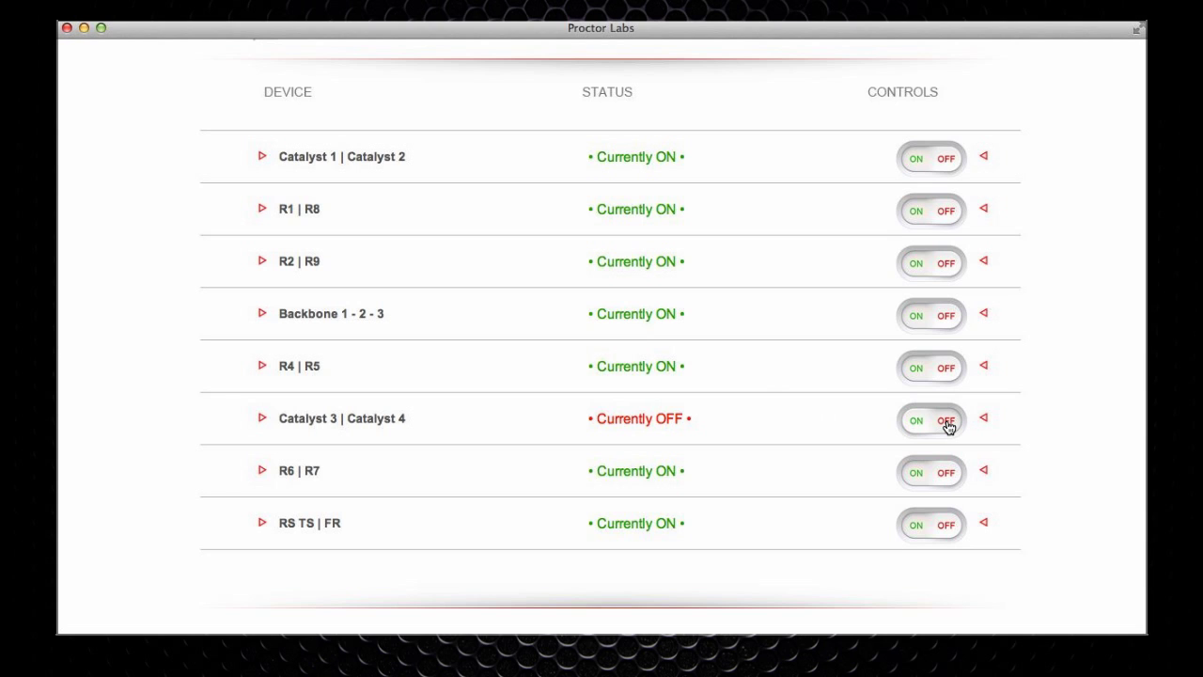
Step: Open a telnet session to Catalyst 4 and log in with the account username and password
{"action": "scroll", "coordinate": [854, 310], "scroll_direction": "up", "scroll_amount": 3}
{"action": "left_click", "coordinate": [712, 89]}
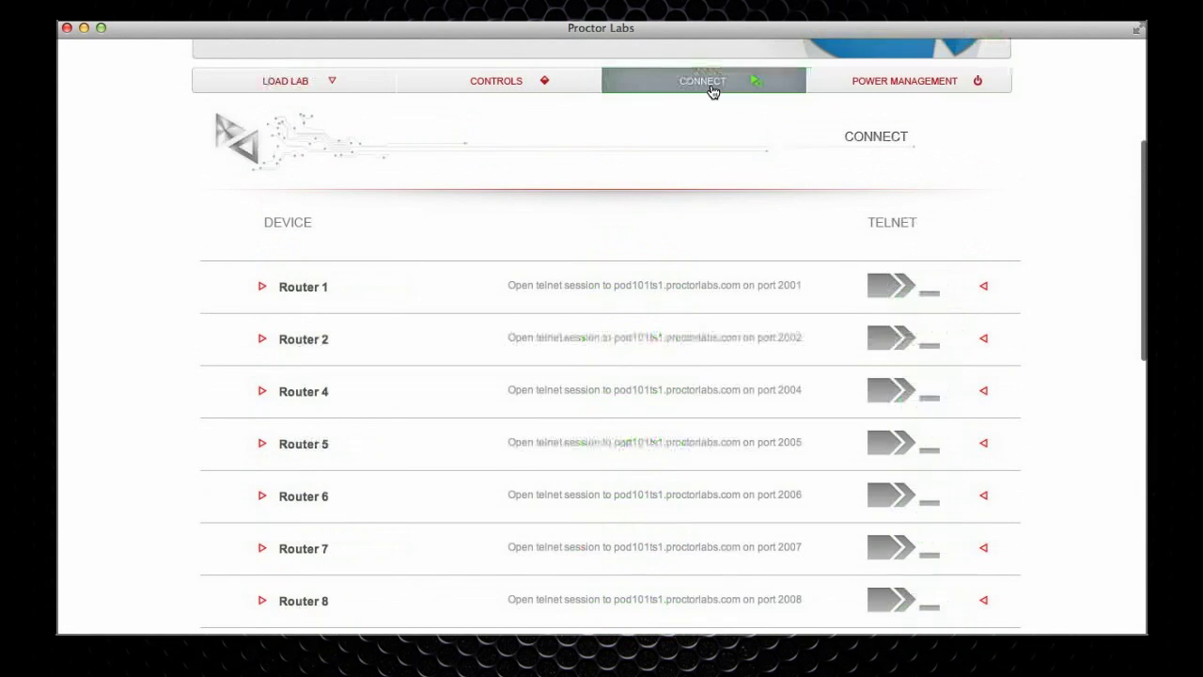
{"action": "scroll", "coordinate": [706, 273], "scroll_direction": "down", "scroll_amount": 6}
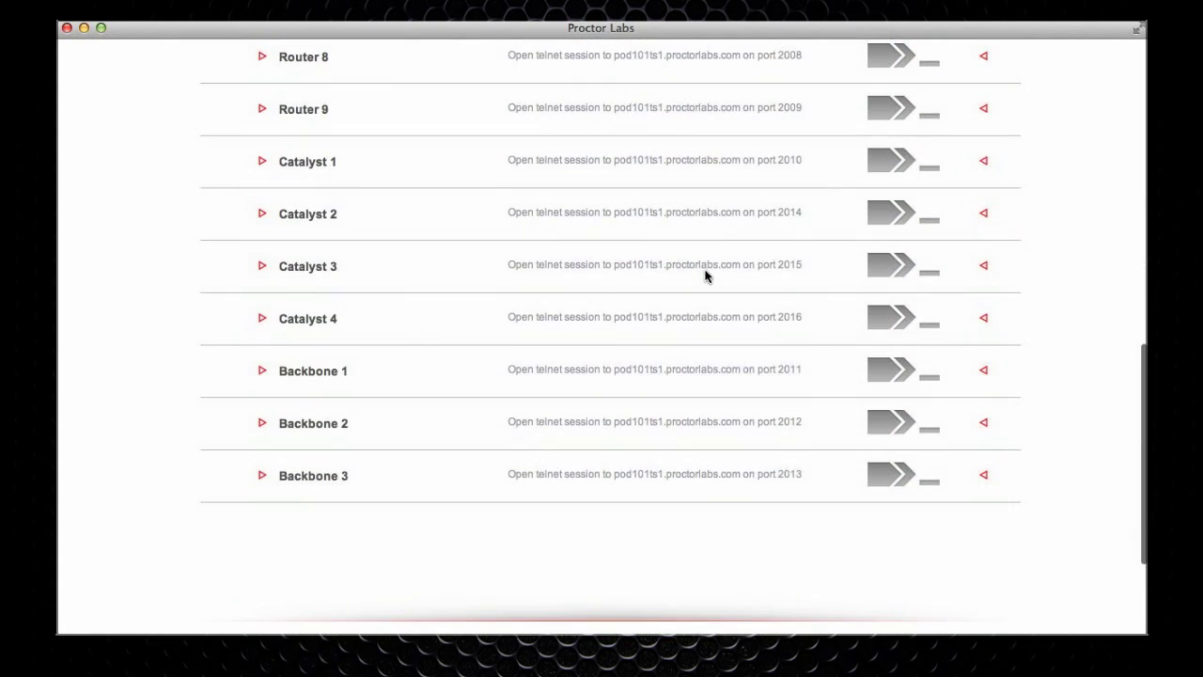
{"action": "left_click", "coordinate": [890, 316]}
{"action": "type", "text": "markom"}
{"action": "key", "text": "Return"}
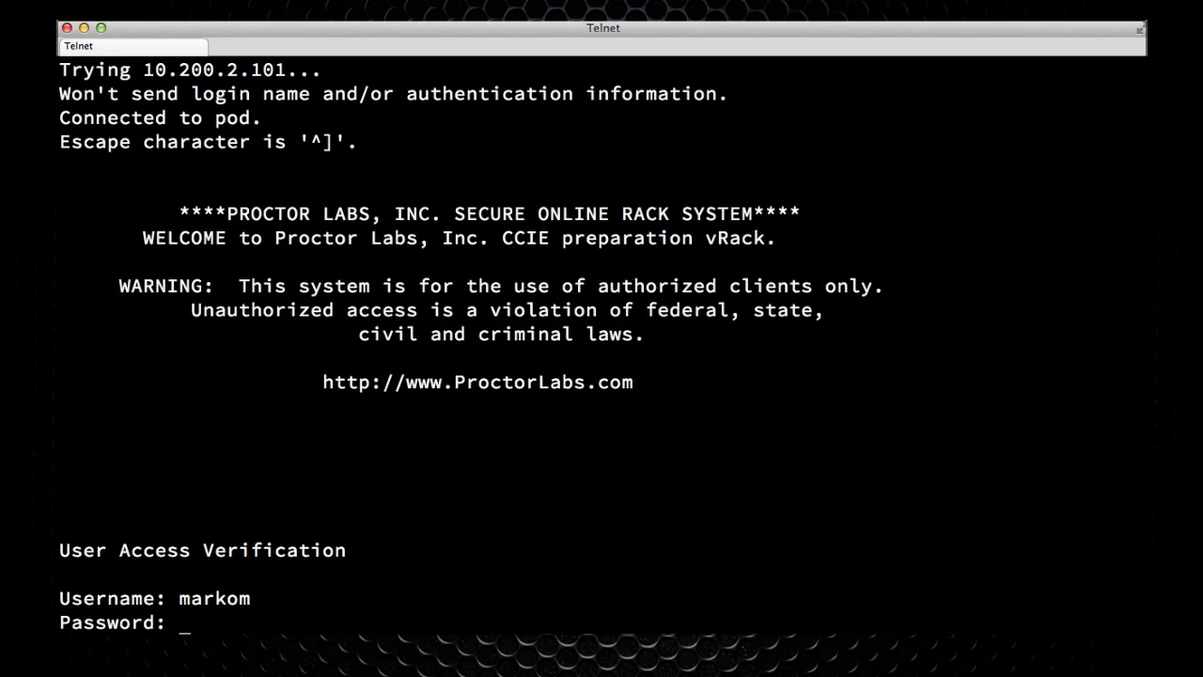
{"action": "key", "text": "Return"}
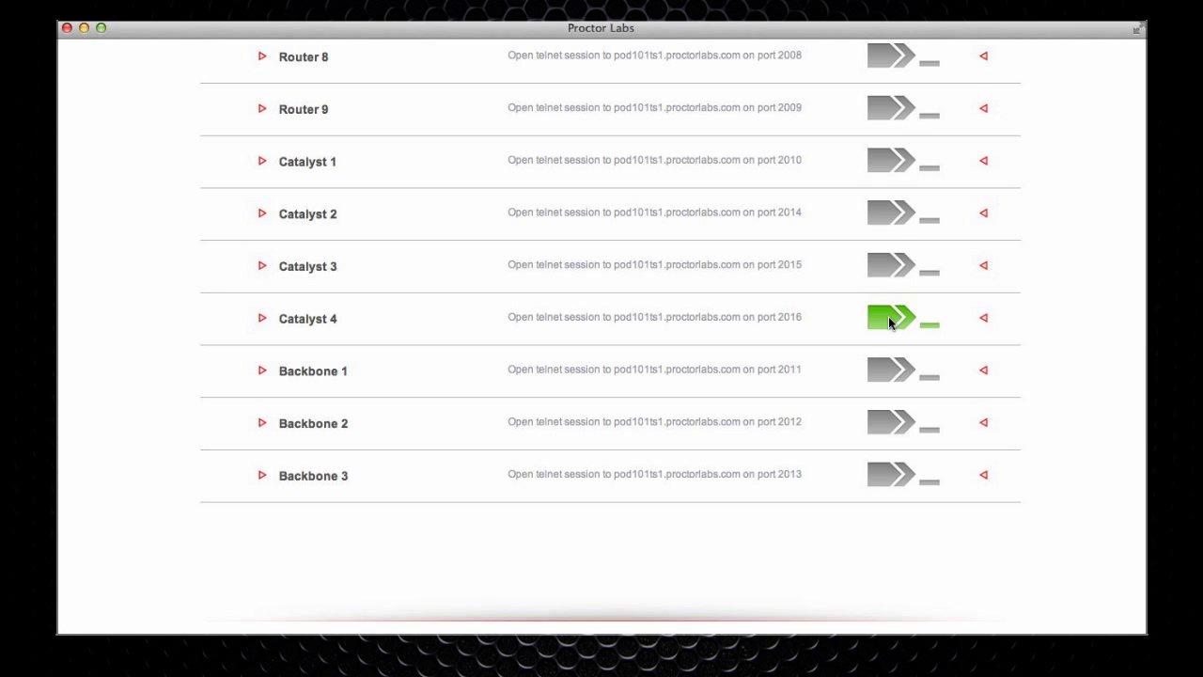
Step: Power the Catalyst 3 and Catalyst 4 pair back on, watch the boot output in the telnet session, and return to the power status list
{"action": "scroll", "coordinate": [888, 316], "scroll_direction": "up", "scroll_amount": 10}
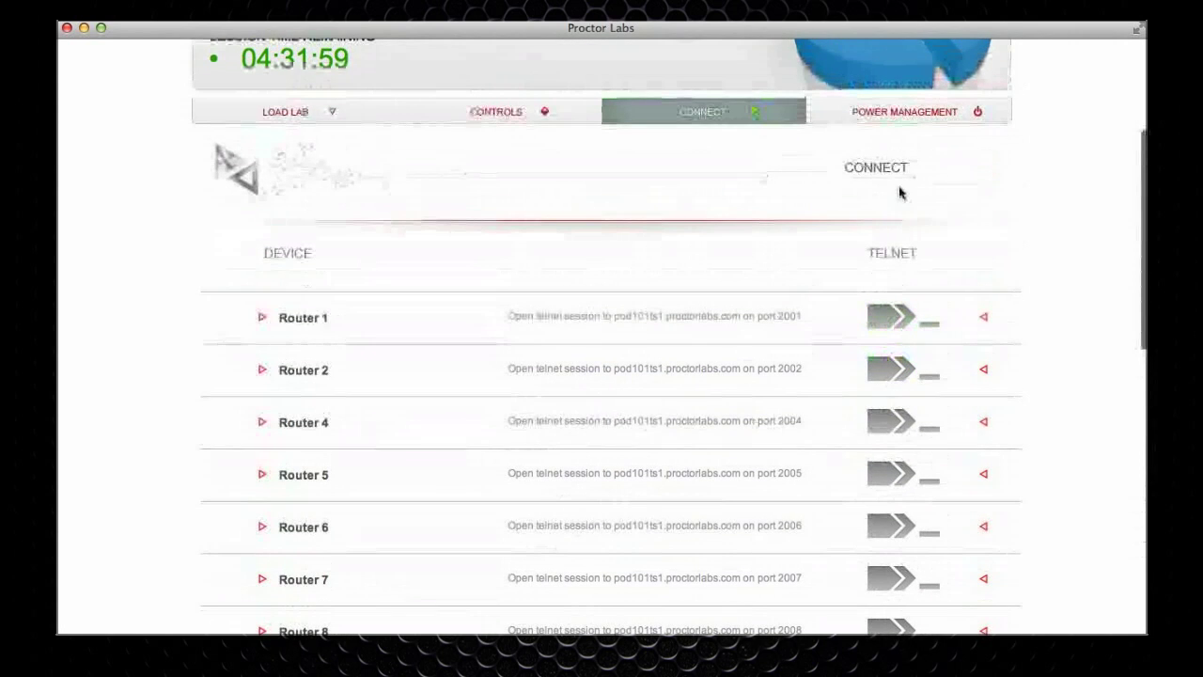
{"action": "left_click", "coordinate": [883, 113]}
{"action": "scroll", "coordinate": [734, 402], "scroll_direction": "down", "scroll_amount": 1}
{"action": "scroll", "coordinate": [734, 402], "scroll_direction": "down", "scroll_amount": 3}
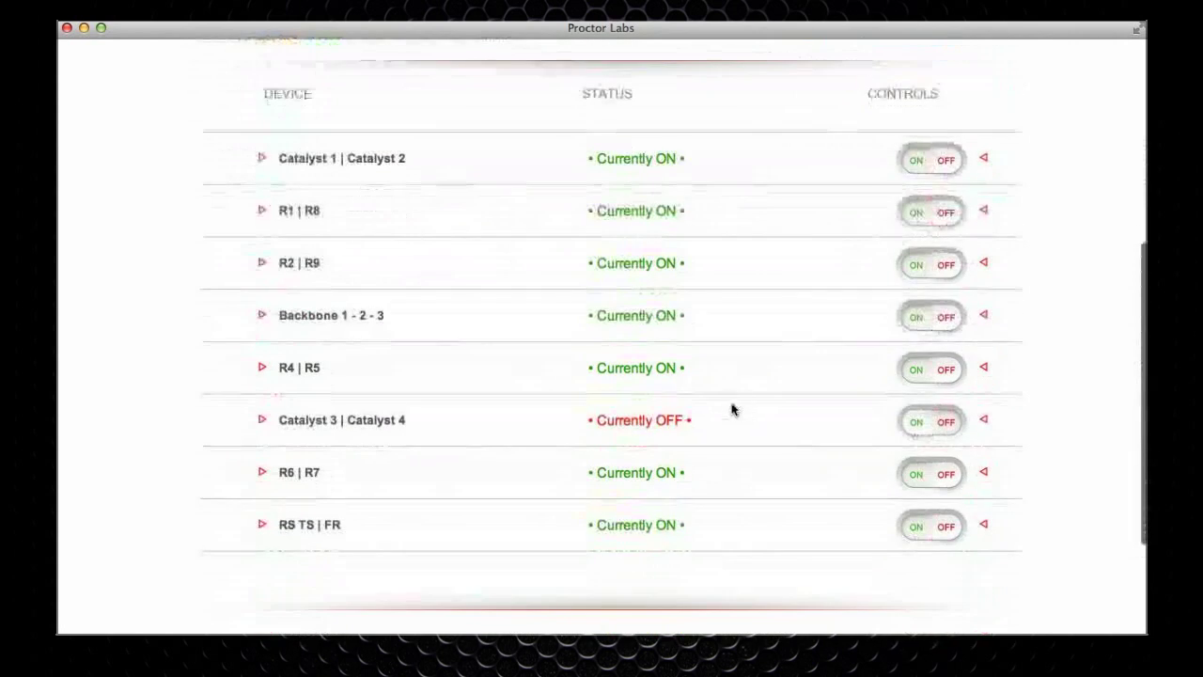
{"action": "left_click", "coordinate": [916, 431]}
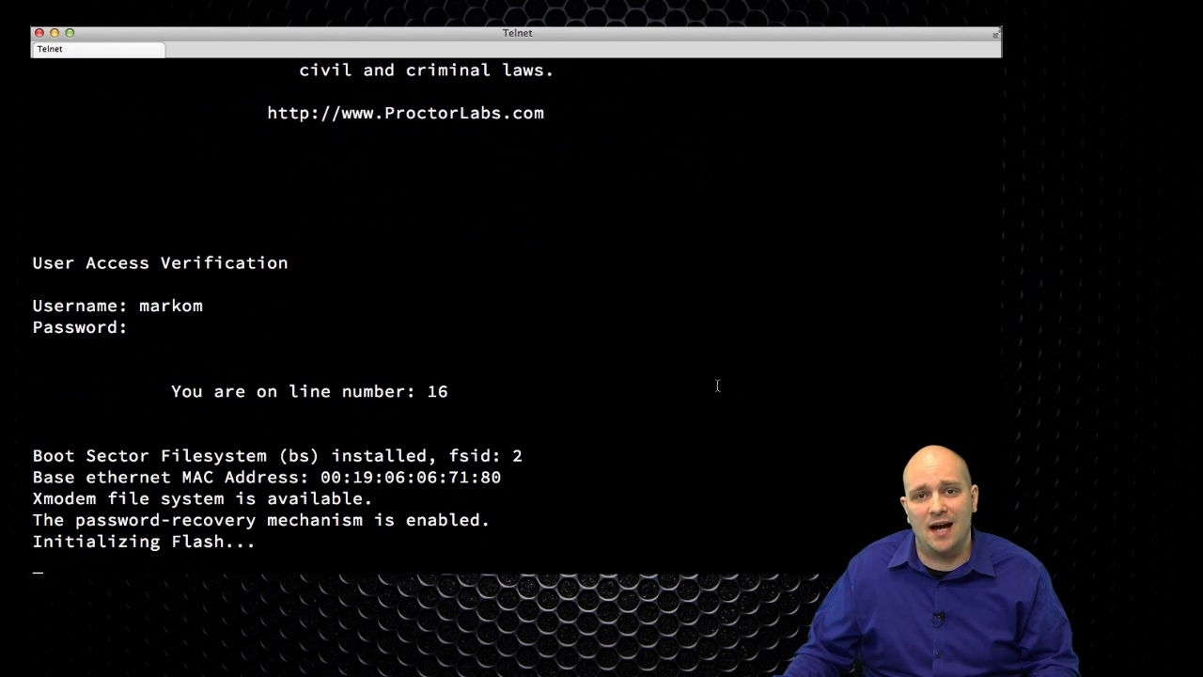
{"action": "key", "text": "super+Tab"}
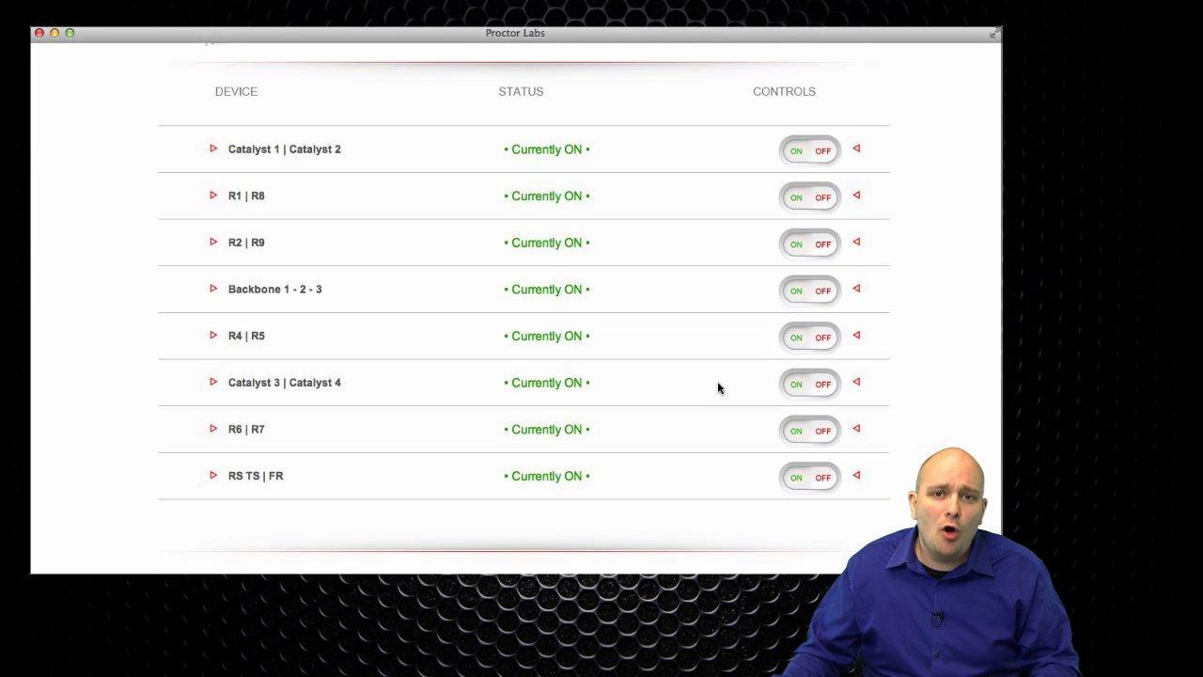